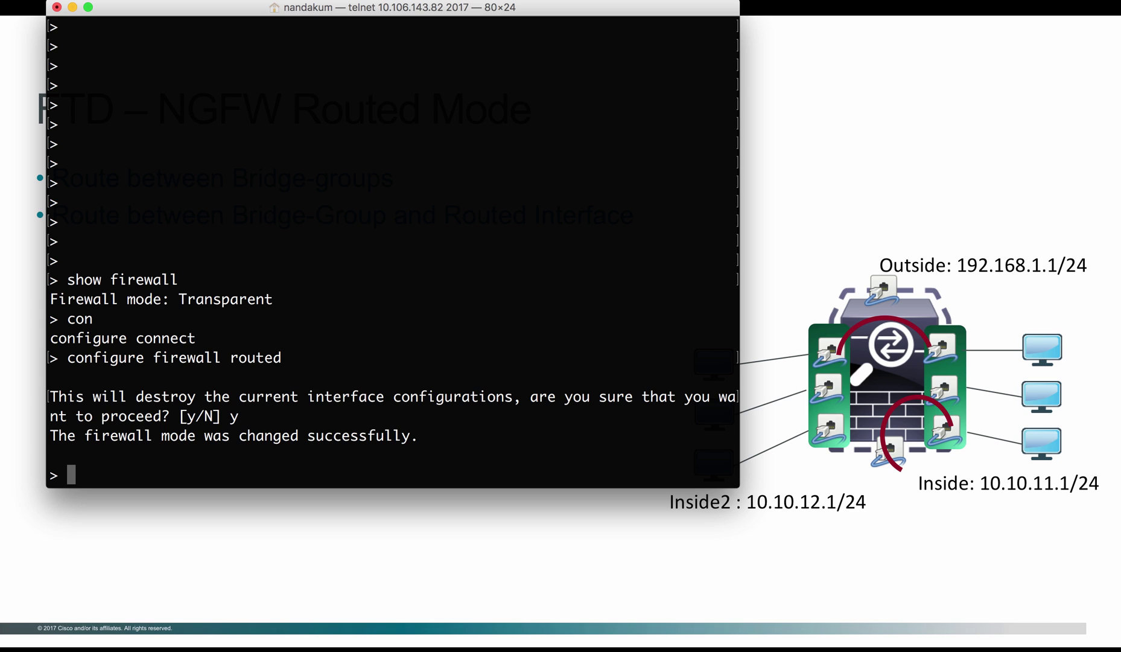
Check Router mode with 'show firewall', then add manager 10.106.143.43 with a registration key
key("Return")
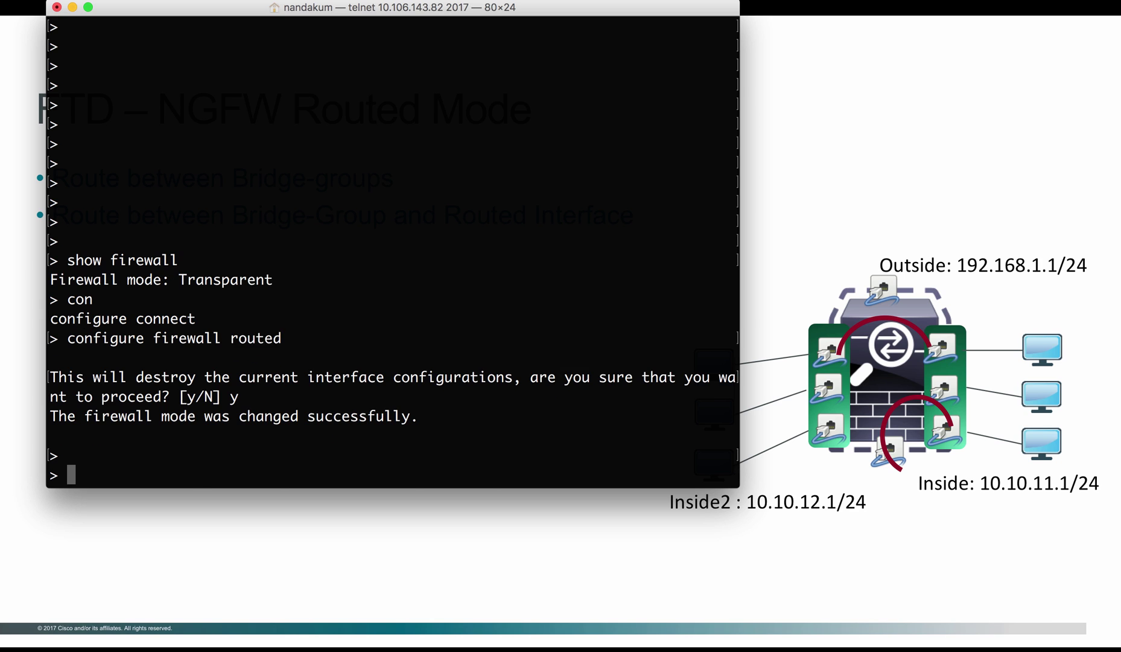
key("Return")
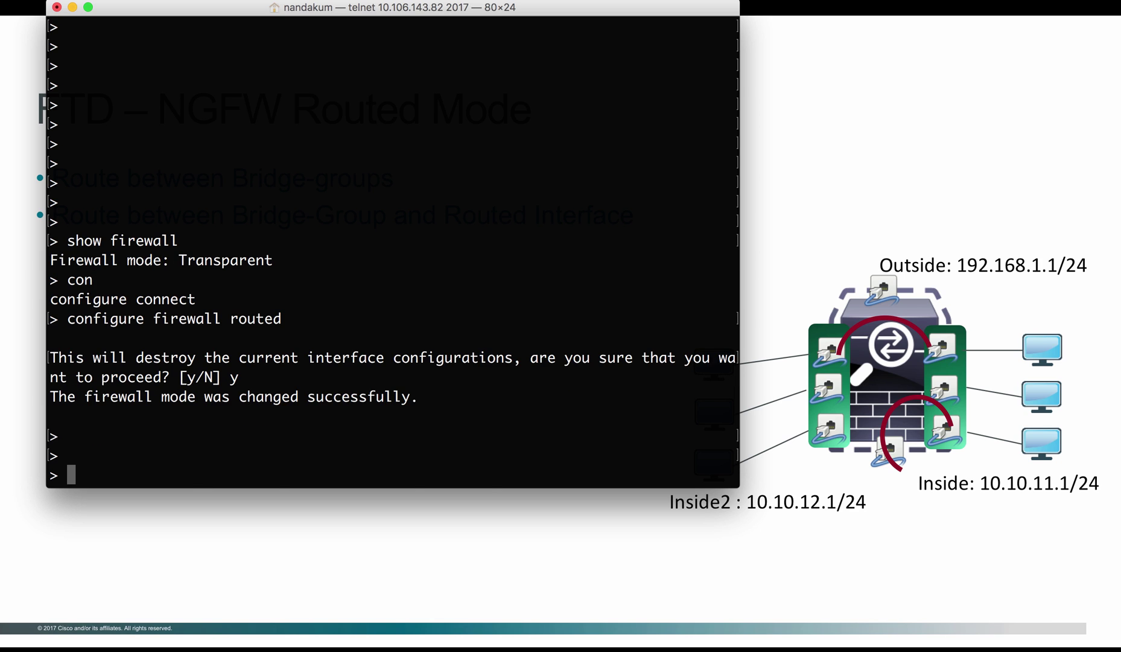
type("show fi")
key("Tab")
type("r")
key("Tab")
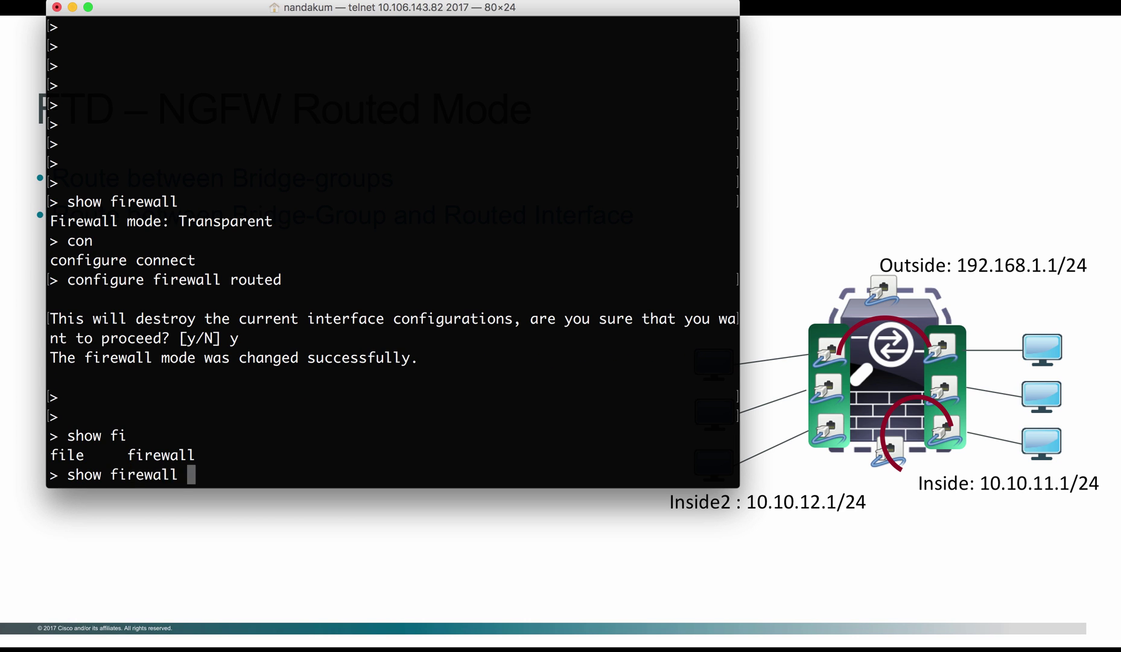
key("Return")
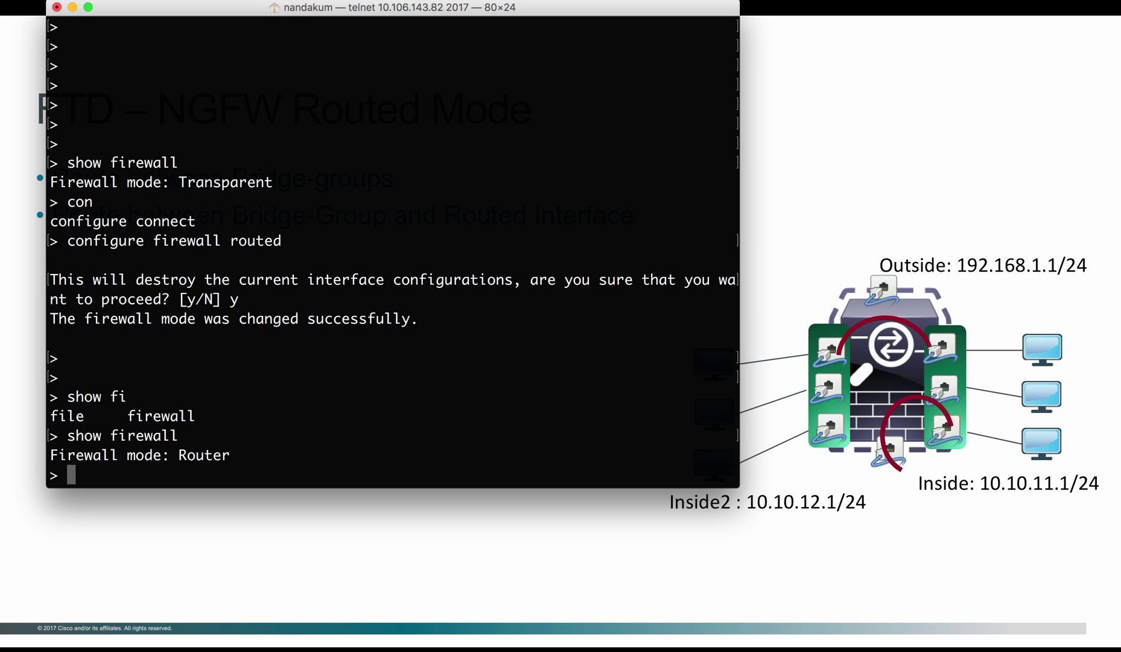
type("configure ")
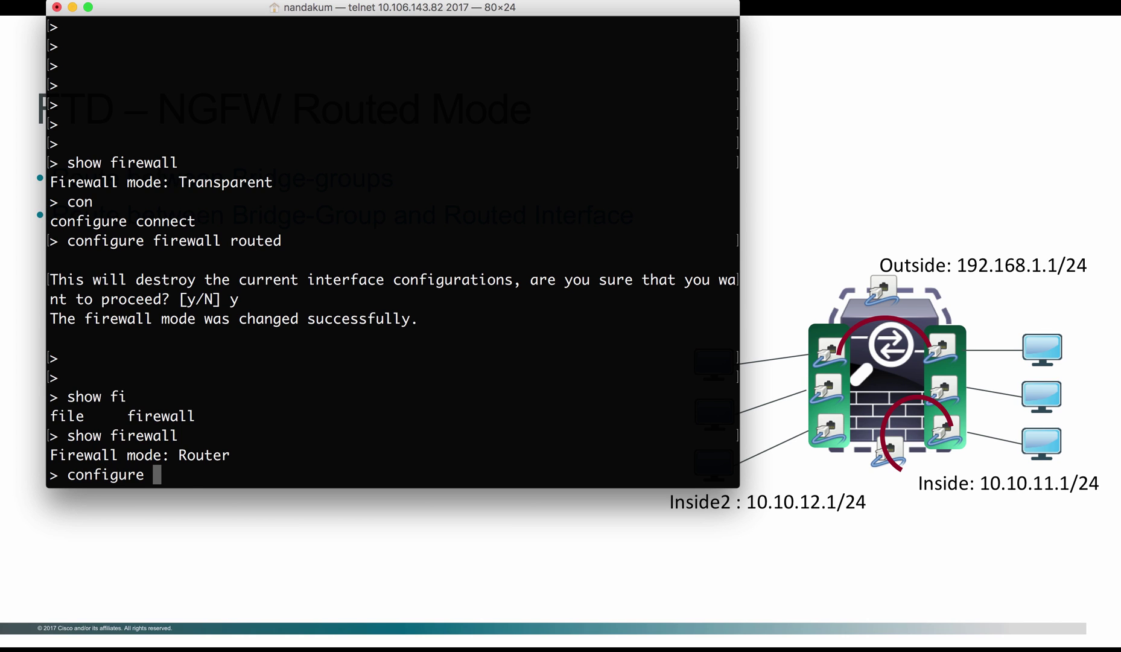
type("manager add ")
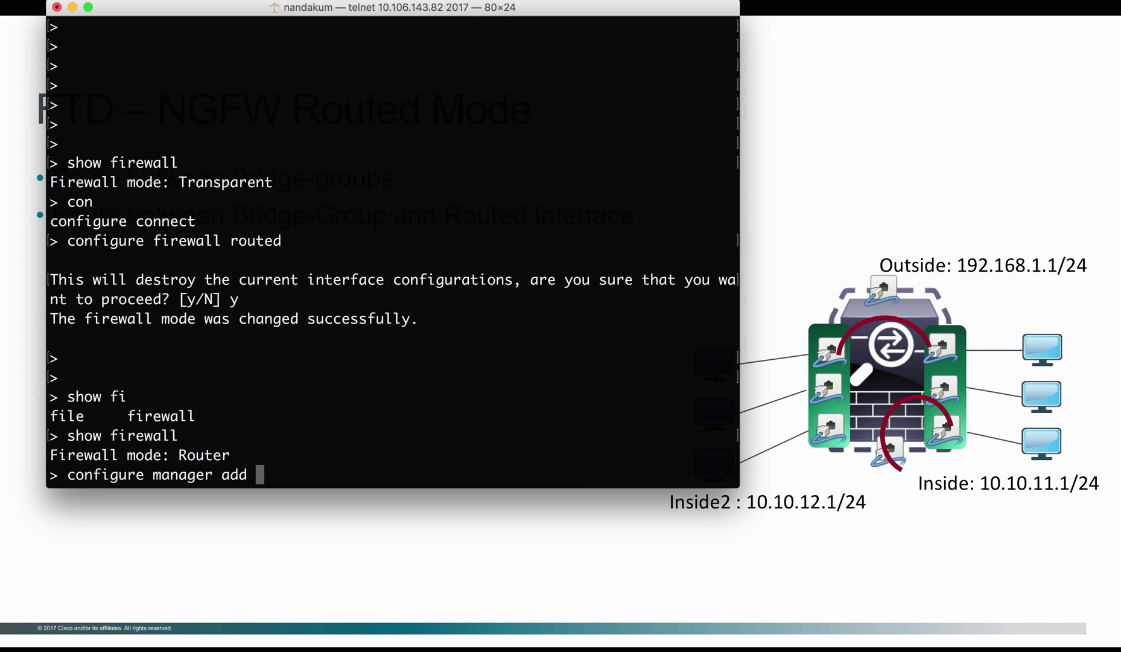
type("10.106")
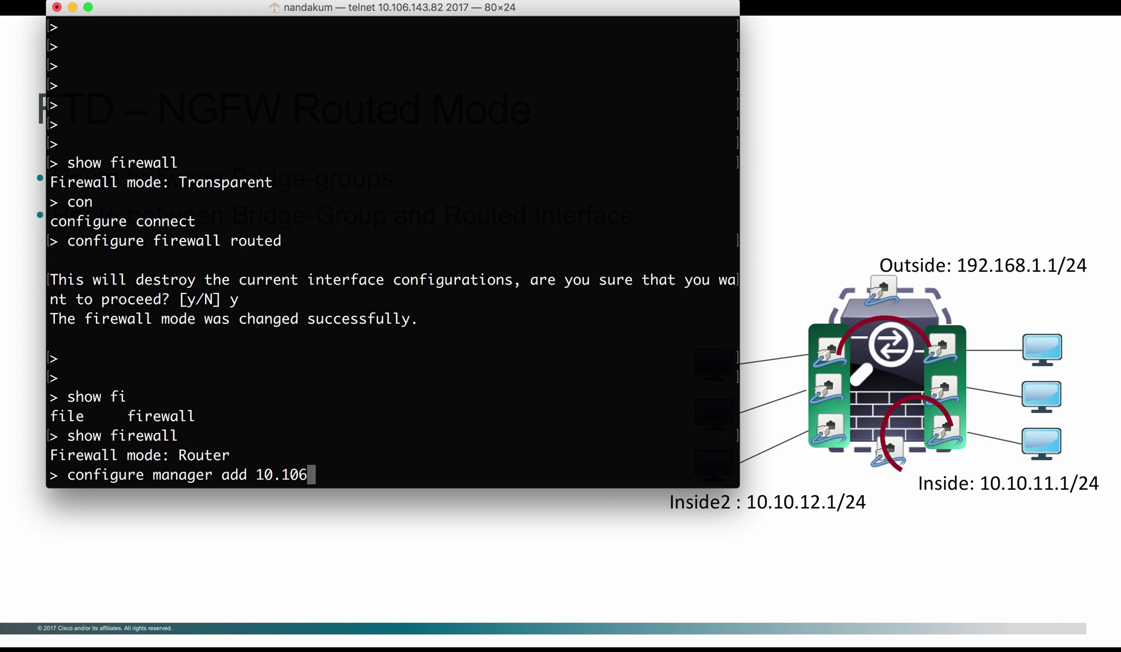
type(".143.43")
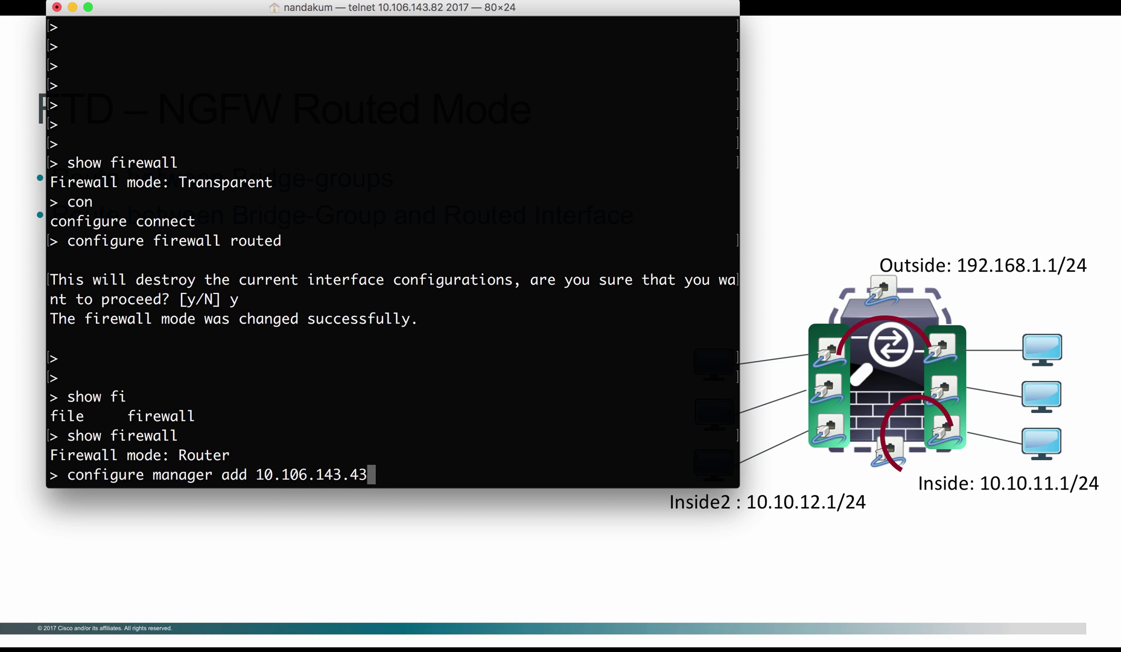
type(" cisco123")
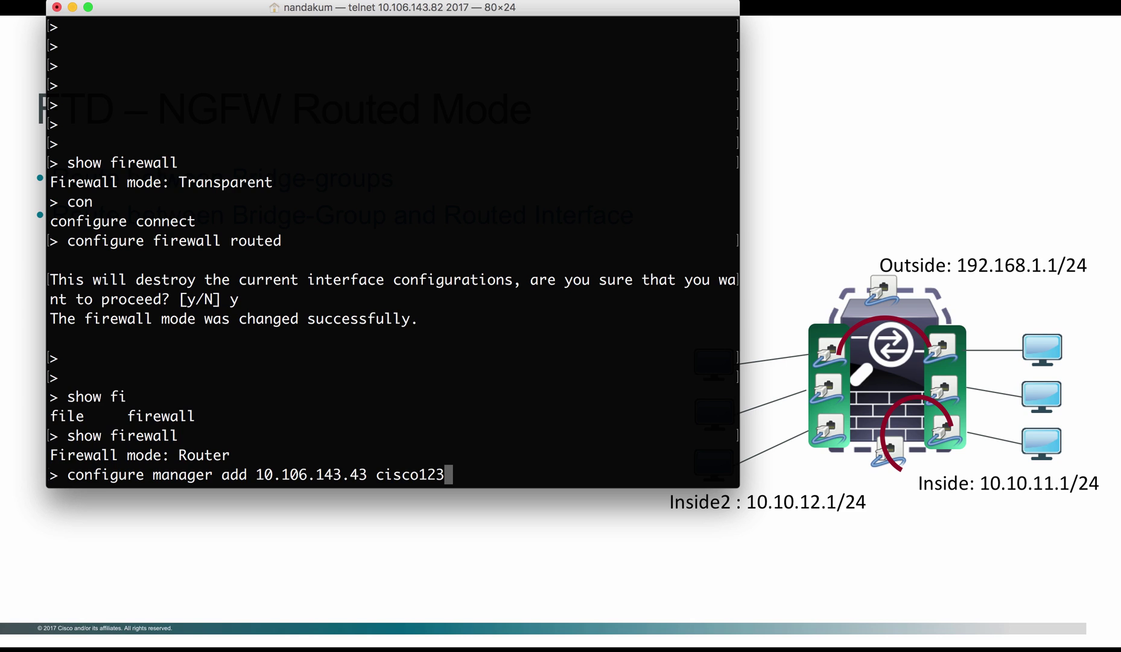
key("Return")
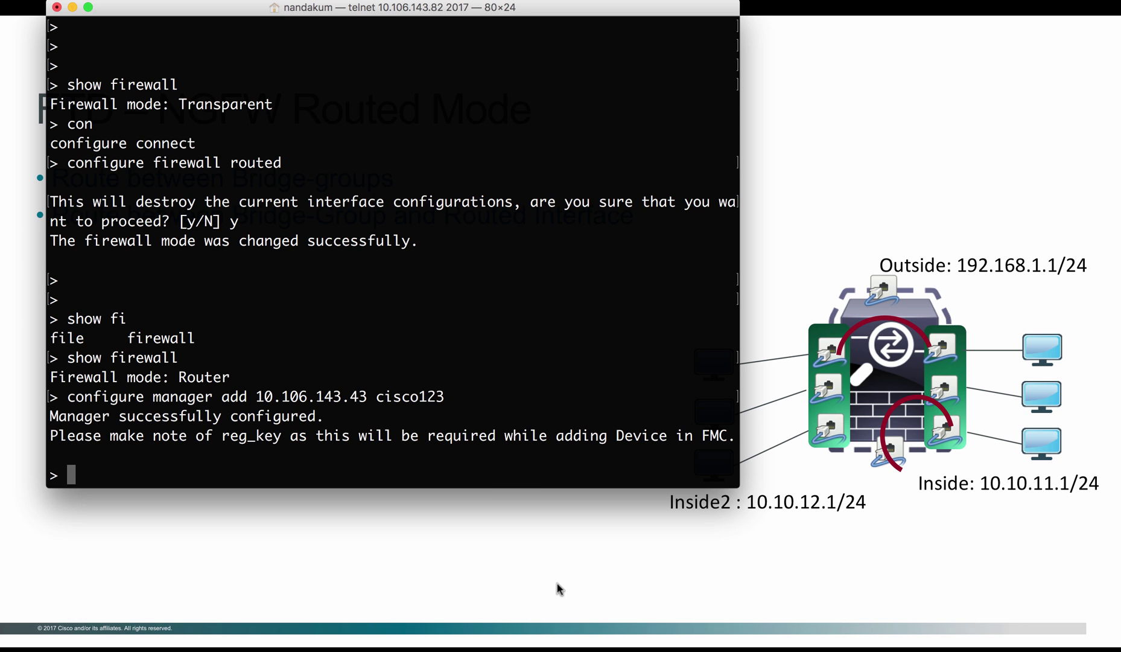
Start adding a new device from the management center's device list
mouse_move(428, 647)
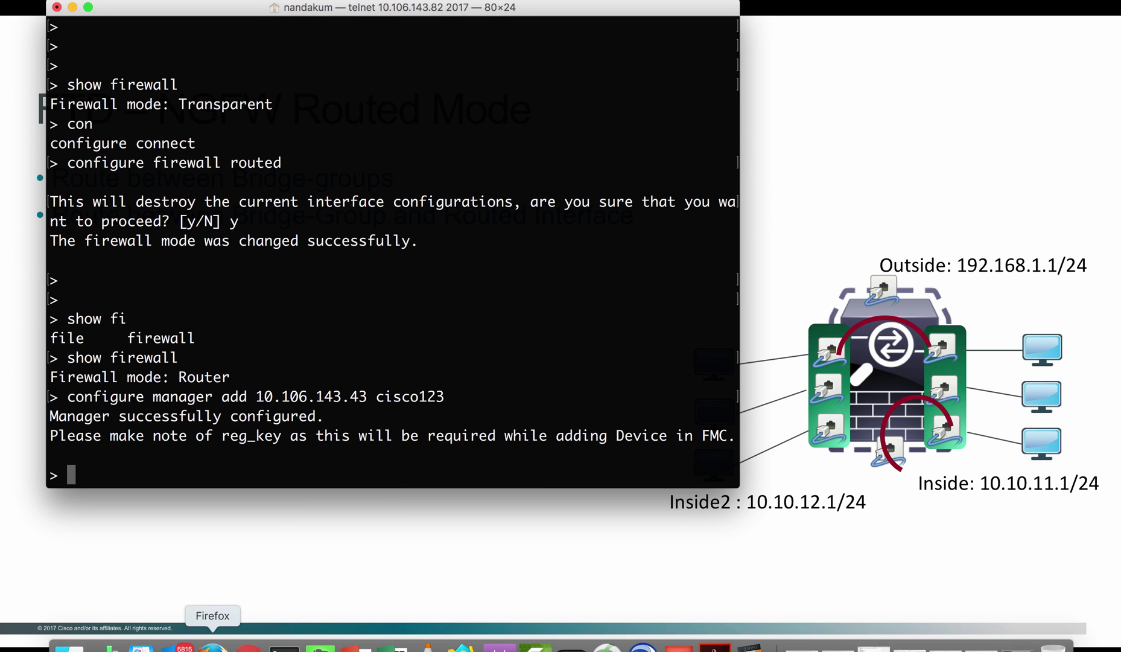
left_click(249, 647)
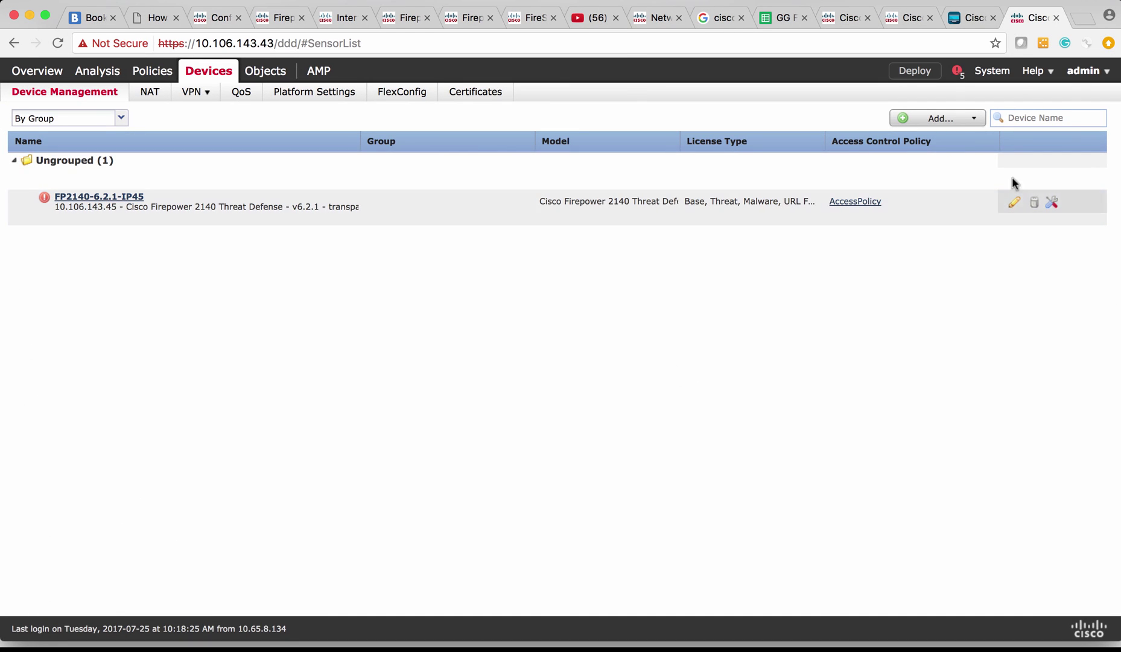
left_click(974, 118)
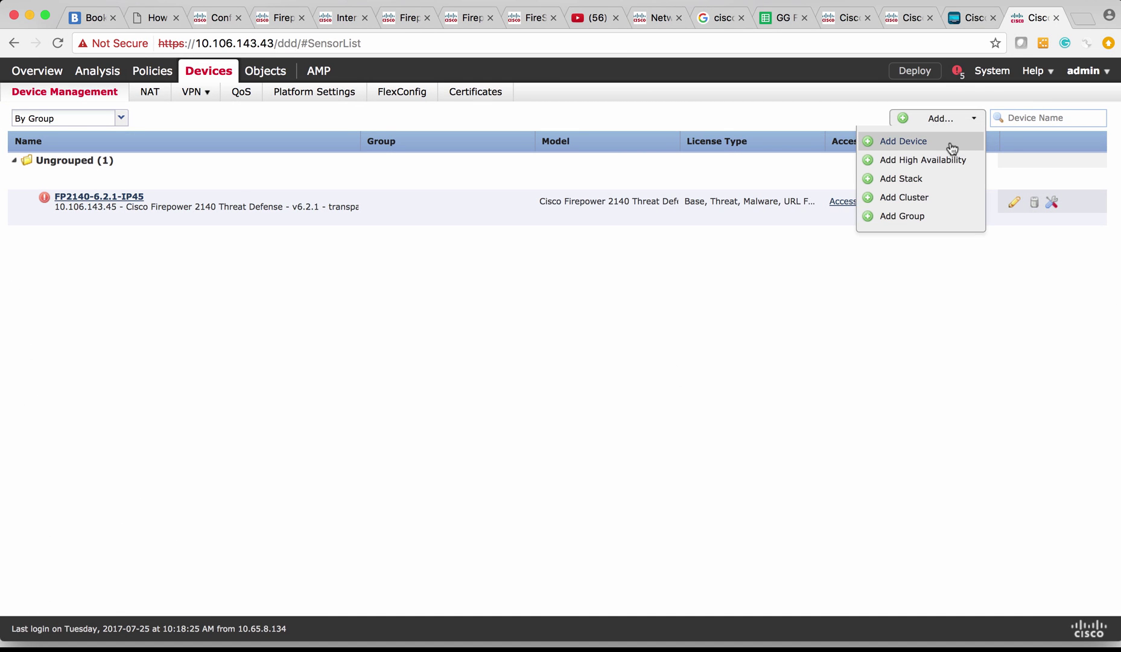
left_click(949, 142)
Enter host 10.106.143.48, display name FP2130-Routed-IP48 and the registration key
left_click(591, 252)
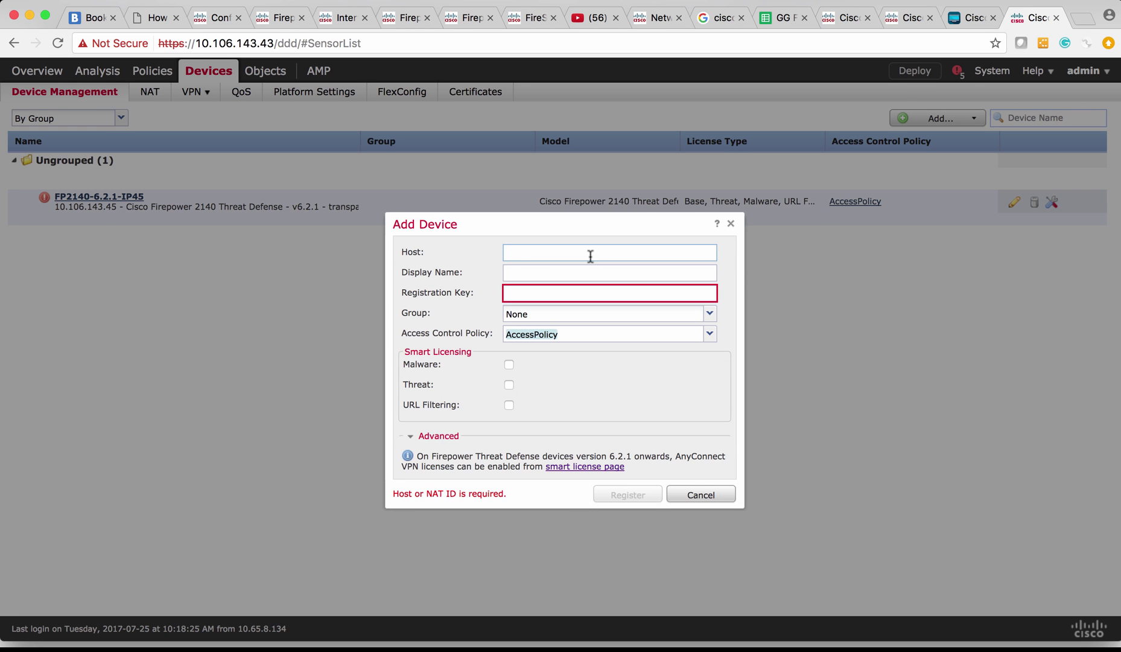
type("10.105.")
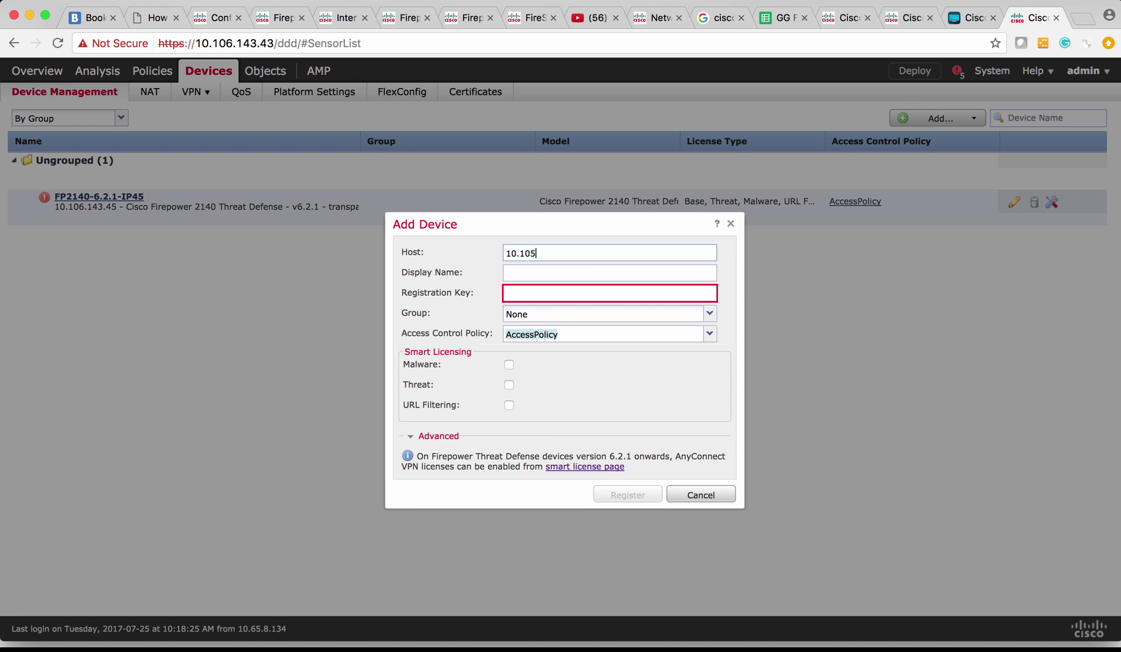
key("BackSpace")
type("6.43.")
type("48")
key("Tab")
type("FP2130-Routed-IP48")
key("Tab")
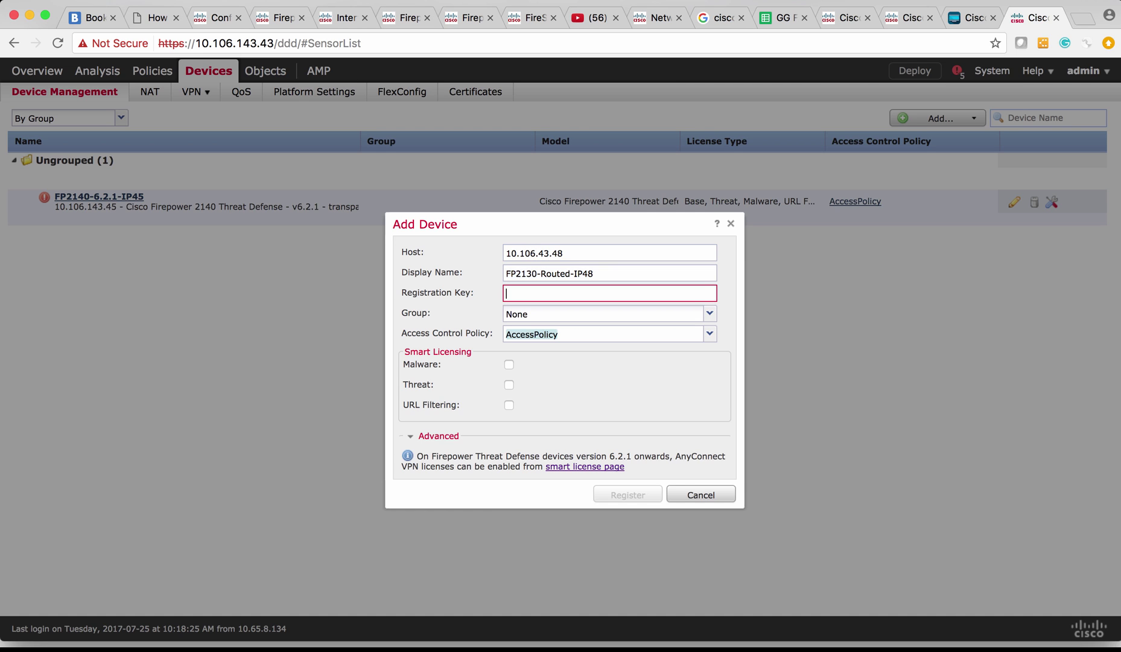
type("cisco123")
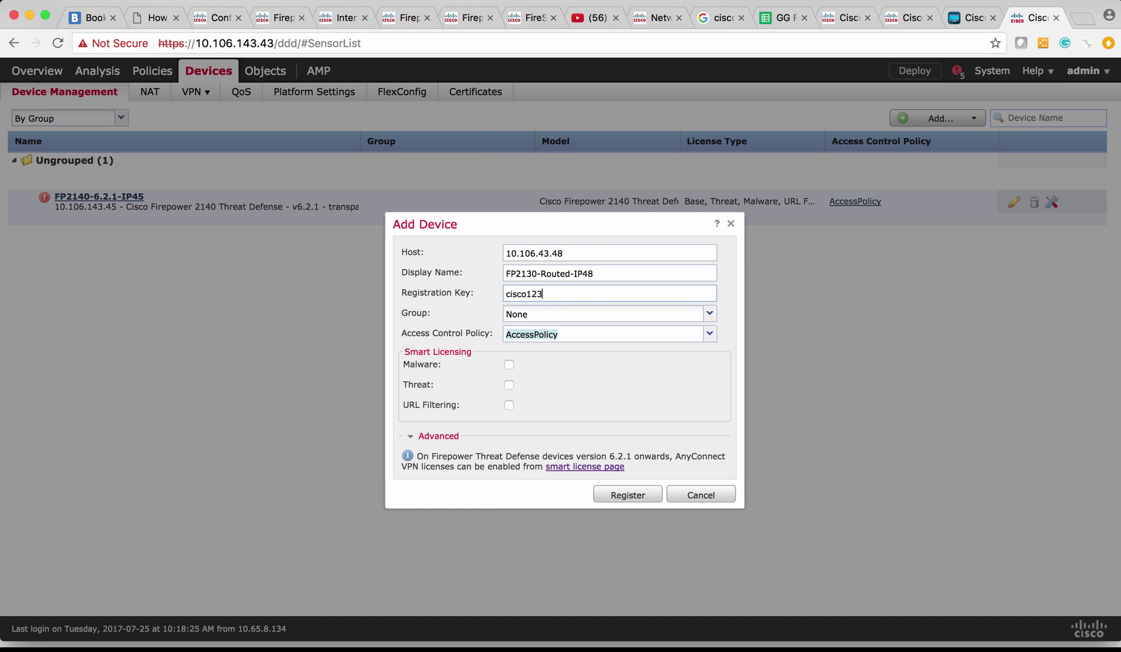
key("Tab")
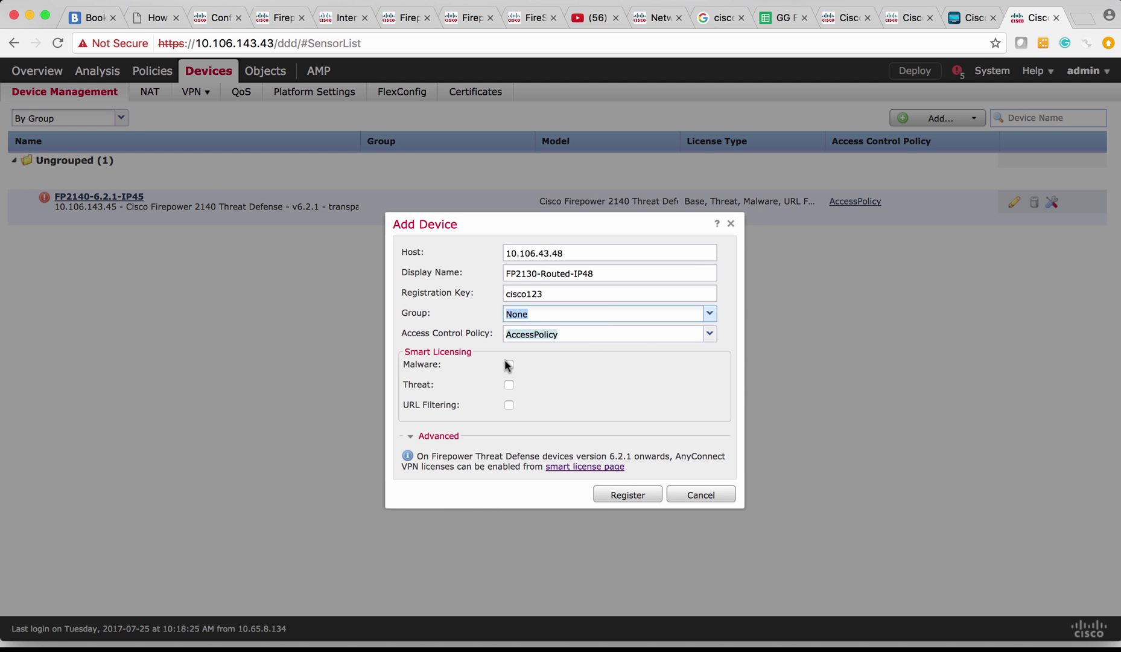
Enable the Malware and URL Filtering licences and register the device
left_click(508, 365)
left_click(509, 405)
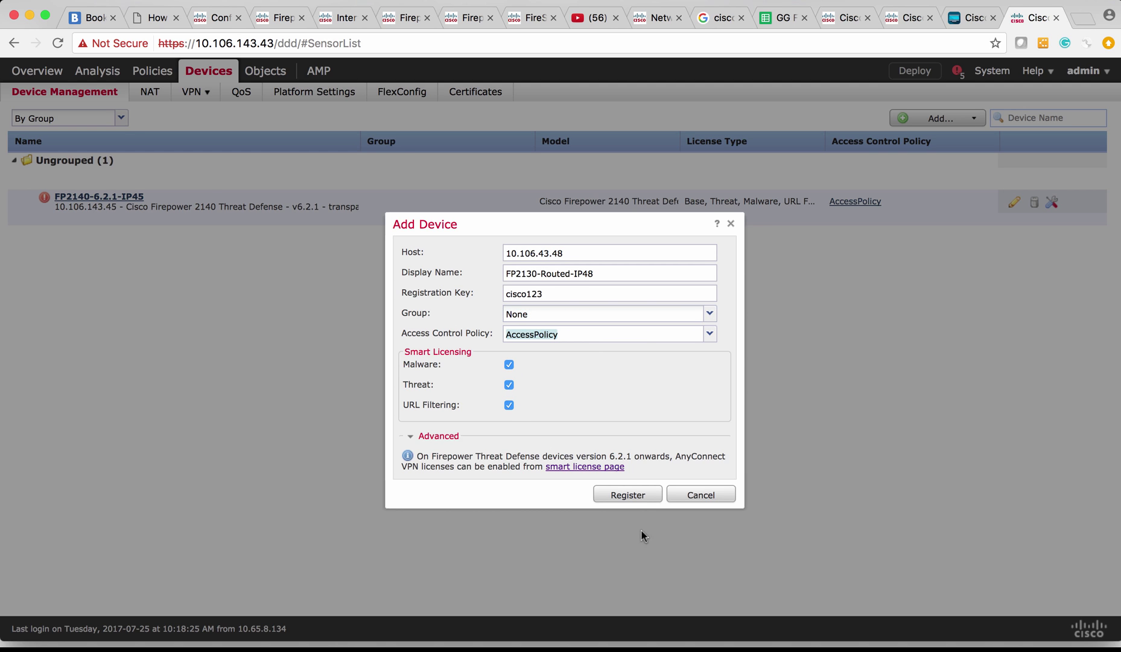
left_click(629, 495)
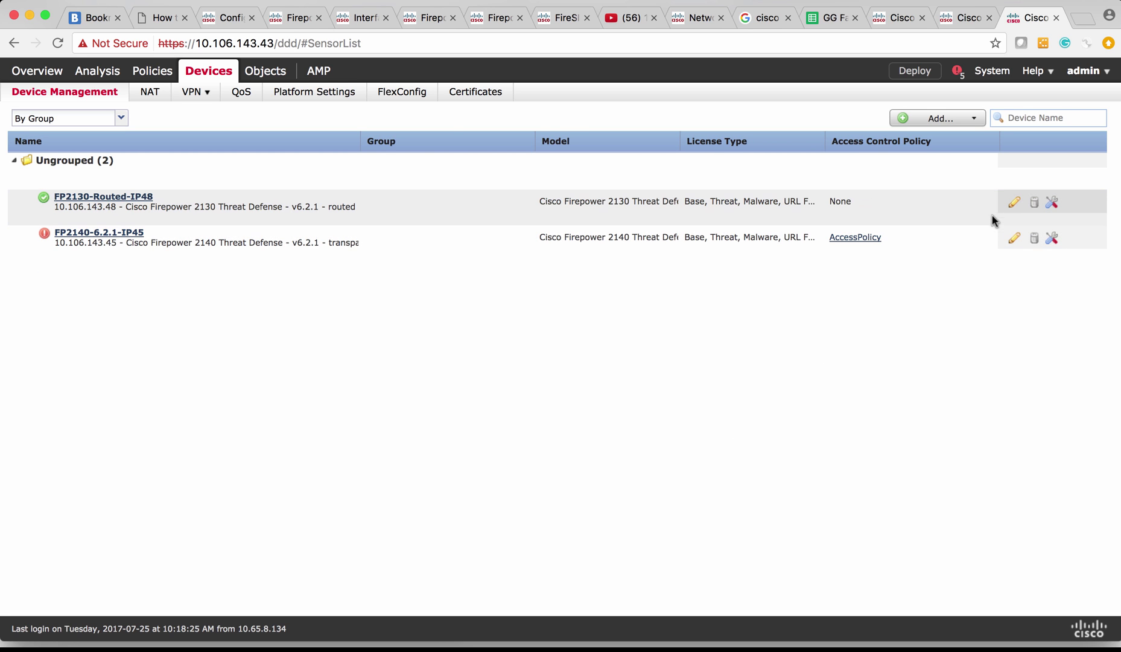
Edit FP2130-Routed-IP48, review its Device tab details, and return to its Interfaces list
left_click(1015, 202)
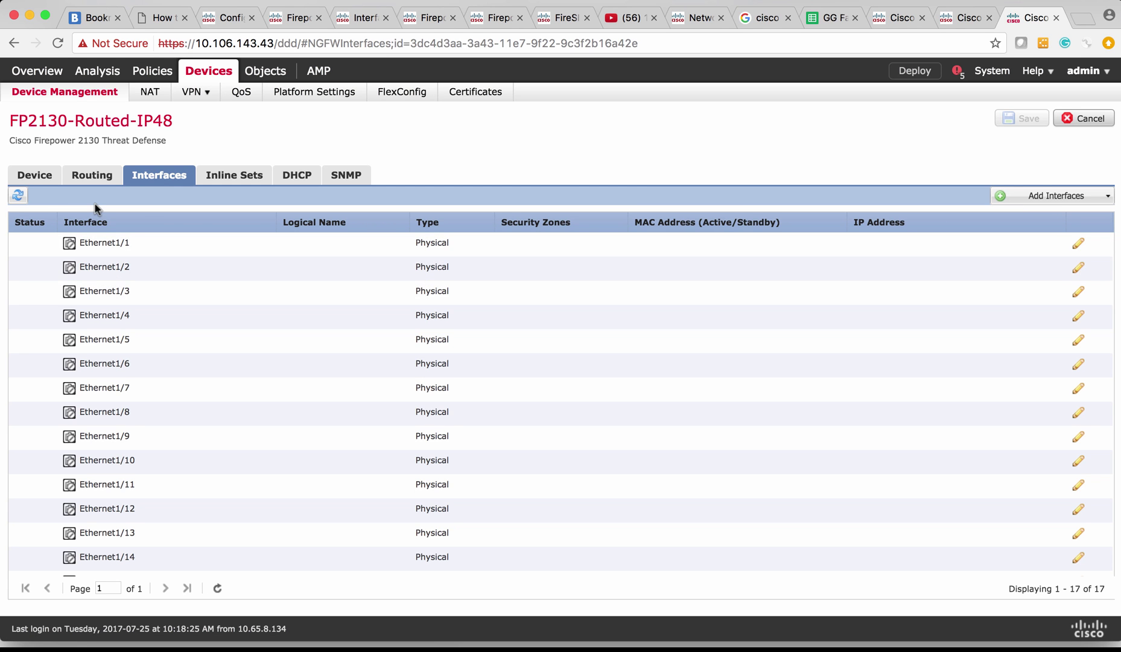
left_click(31, 180)
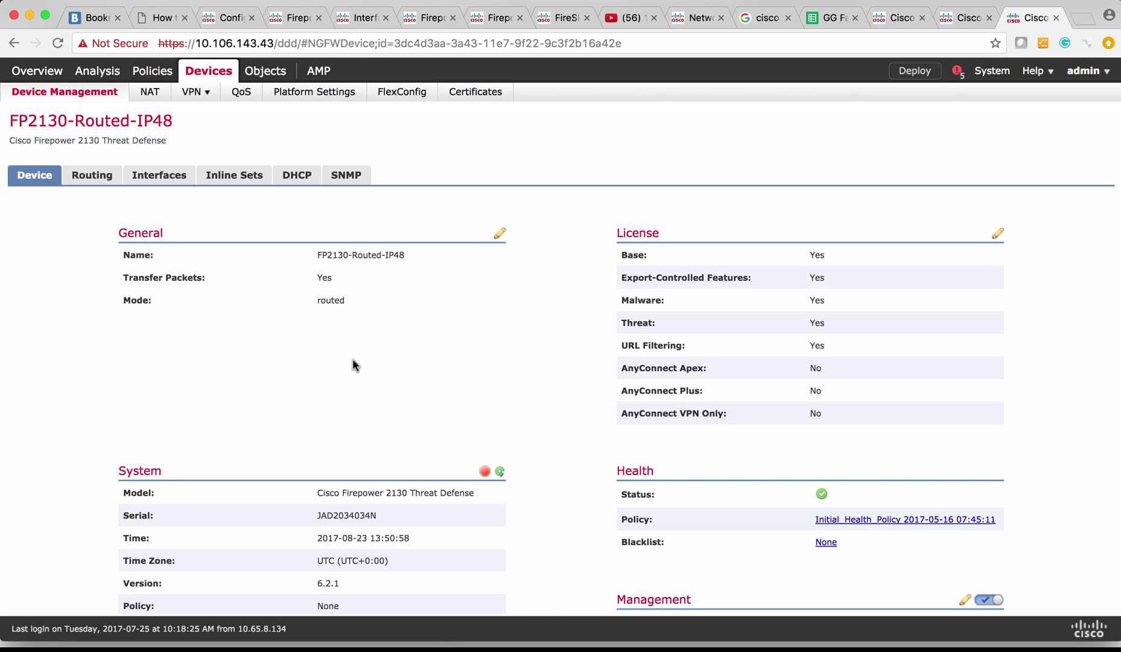
left_click(154, 179)
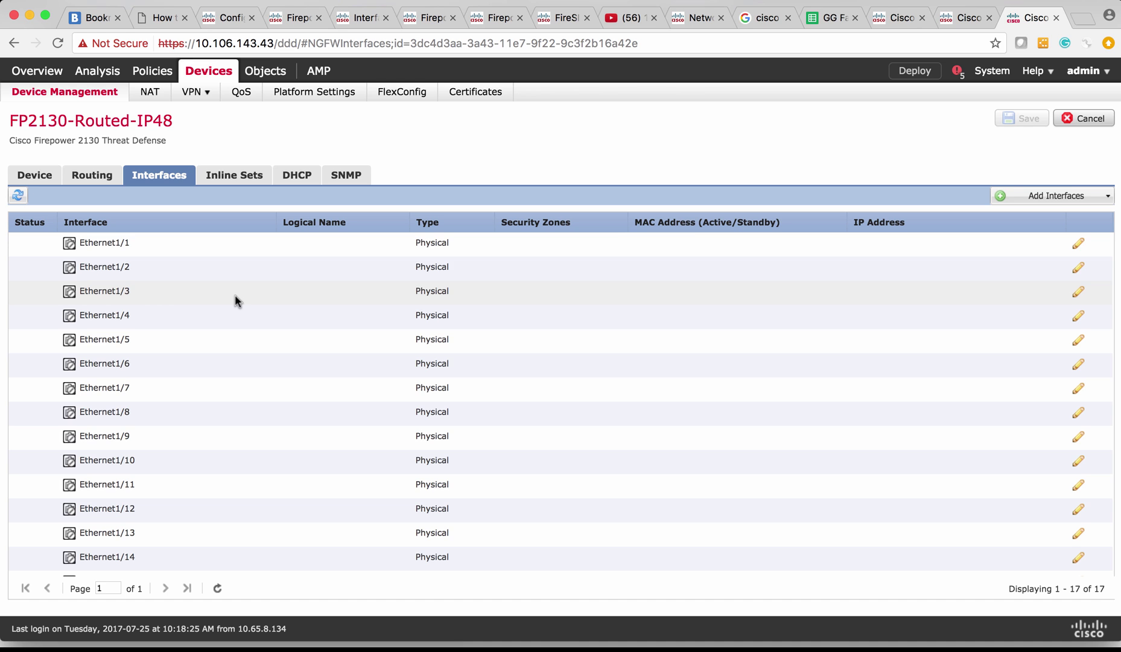
Name Ethernet1/1 Outside, enable it, and place it in Outside-Zone-R
left_click(1078, 247)
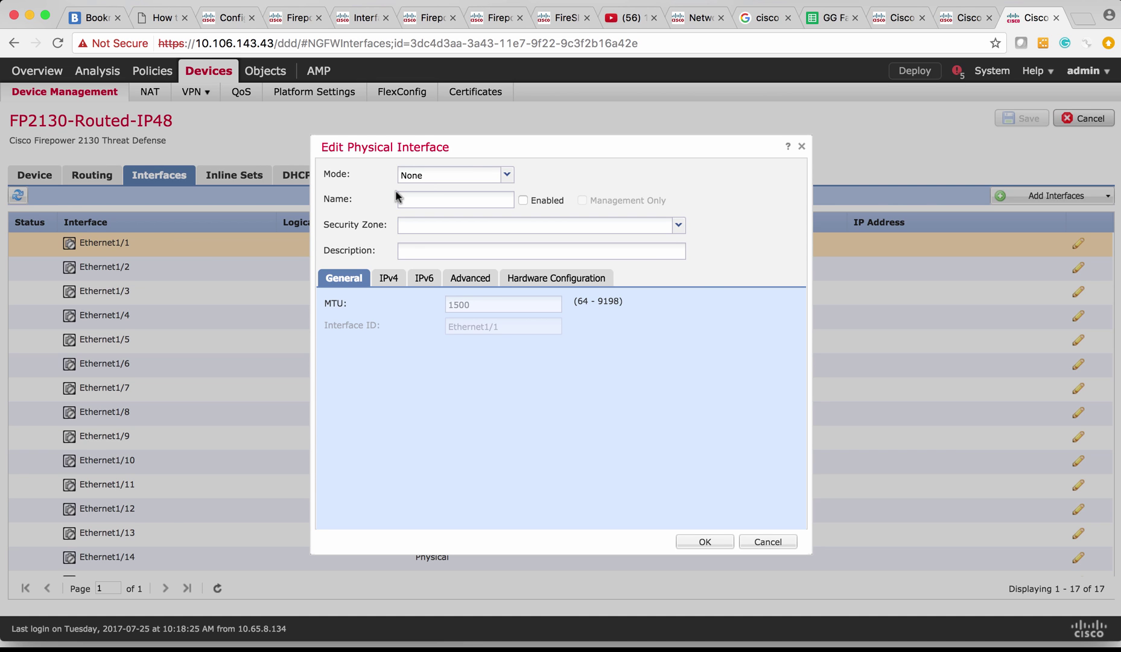
left_click(427, 203)
type("Outside")
left_click(539, 203)
left_click(678, 226)
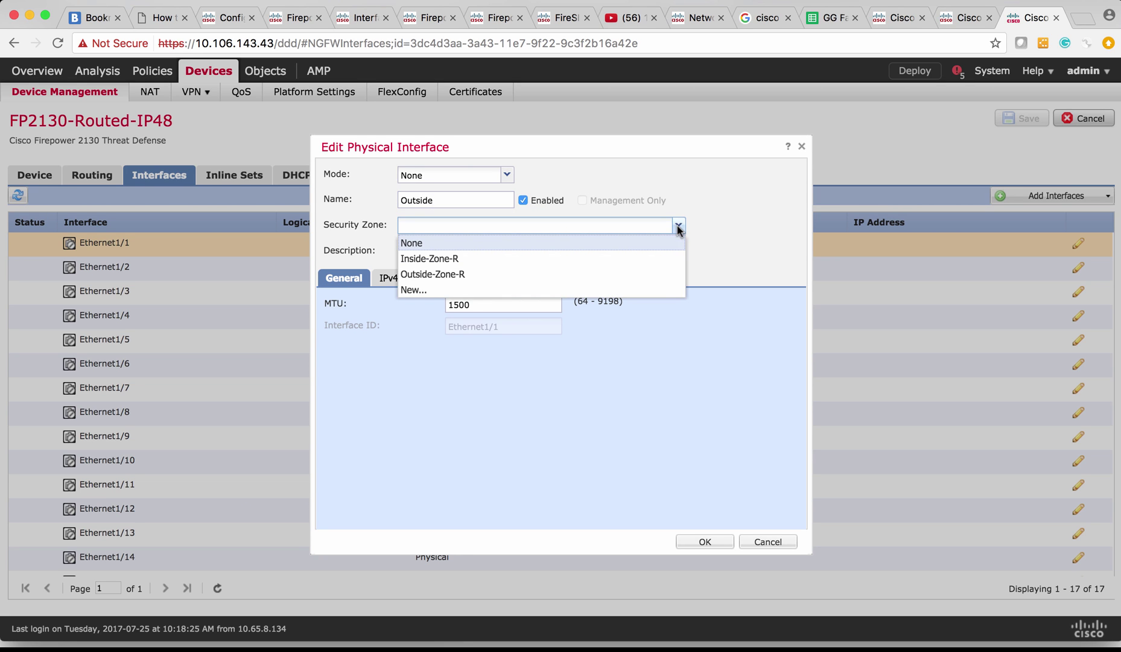
left_click(584, 275)
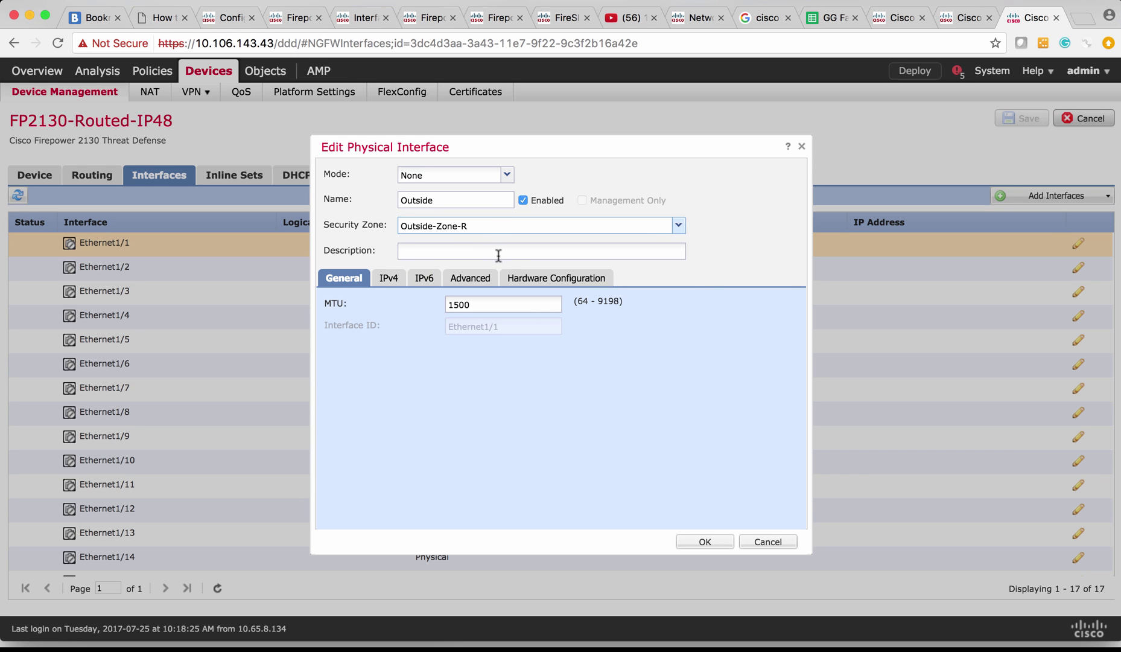
left_click(432, 254)
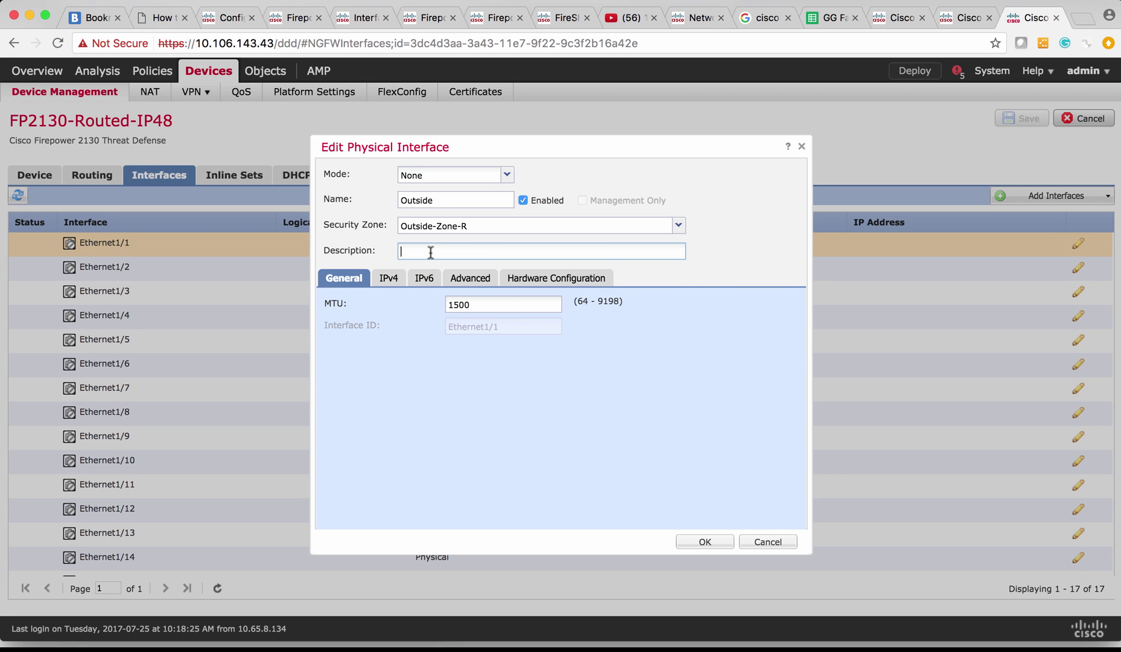
Give it static IPv4 address 192.168.10.1/24 and apply the interface settings
left_click(391, 280)
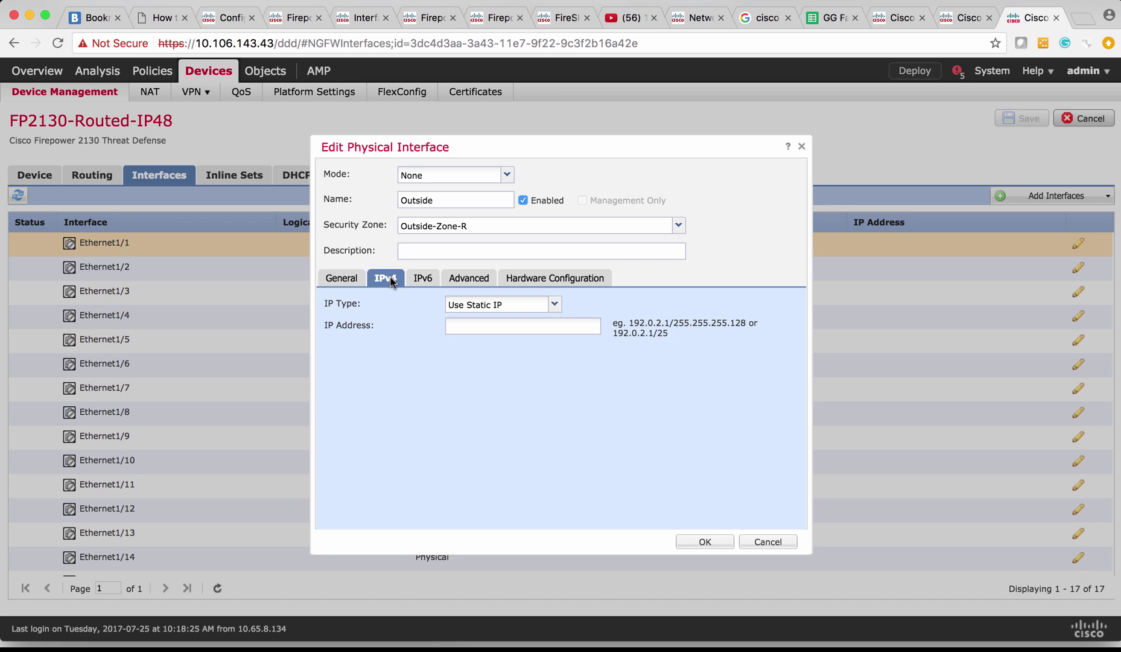
left_click(480, 327)
type("192.168")
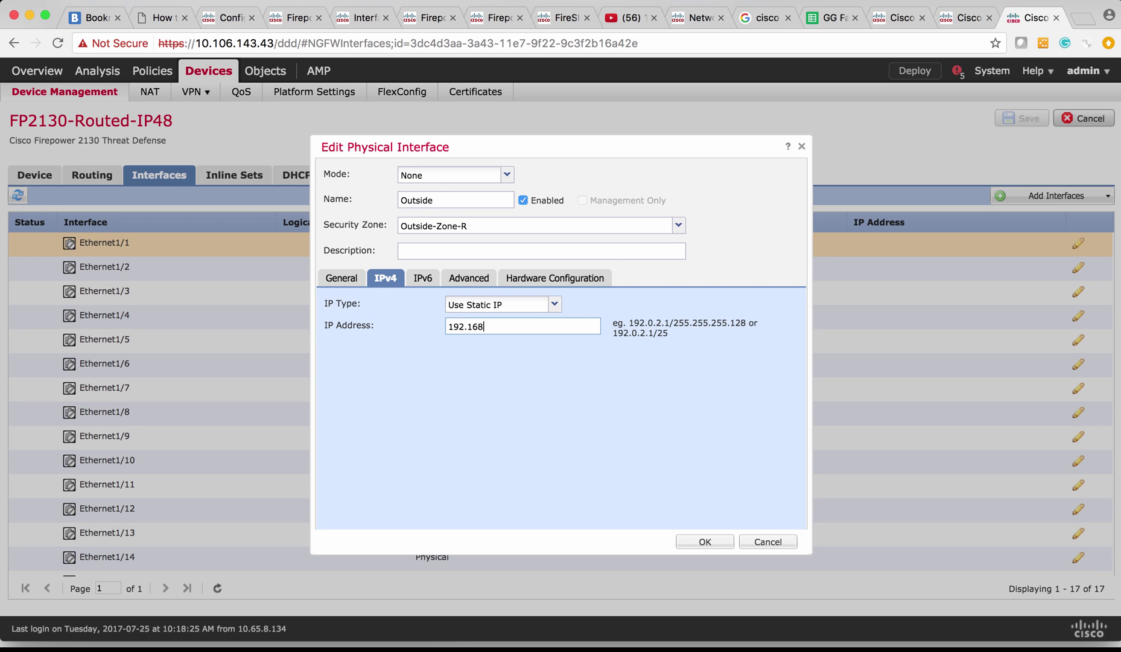
type(".10.1/24")
left_click(418, 277)
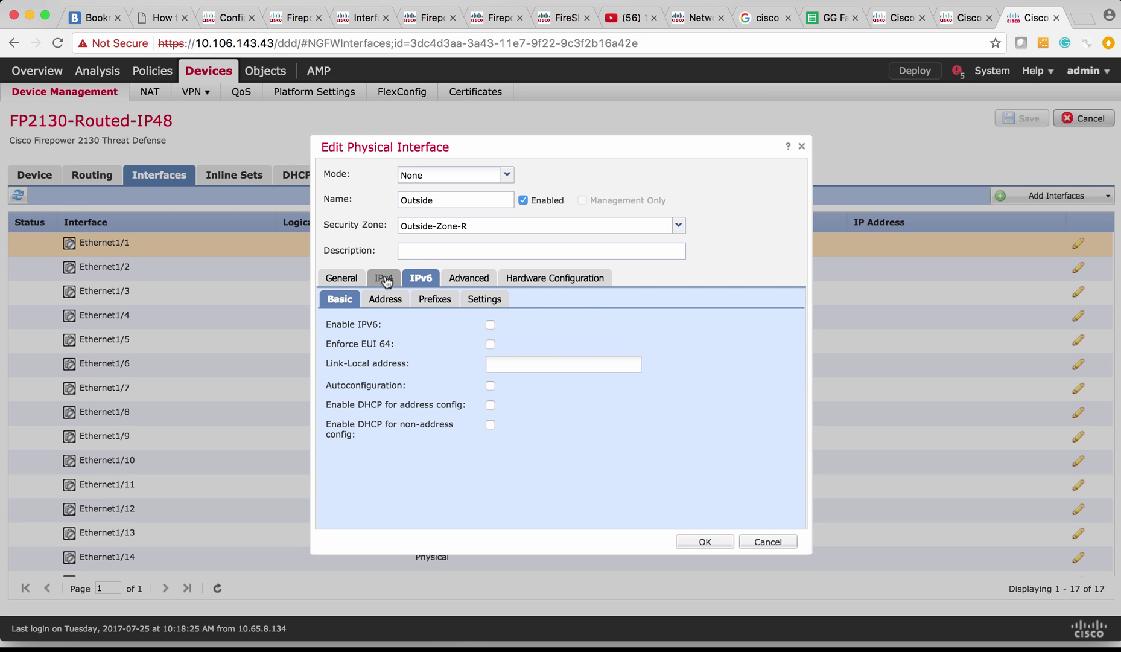
left_click(385, 279)
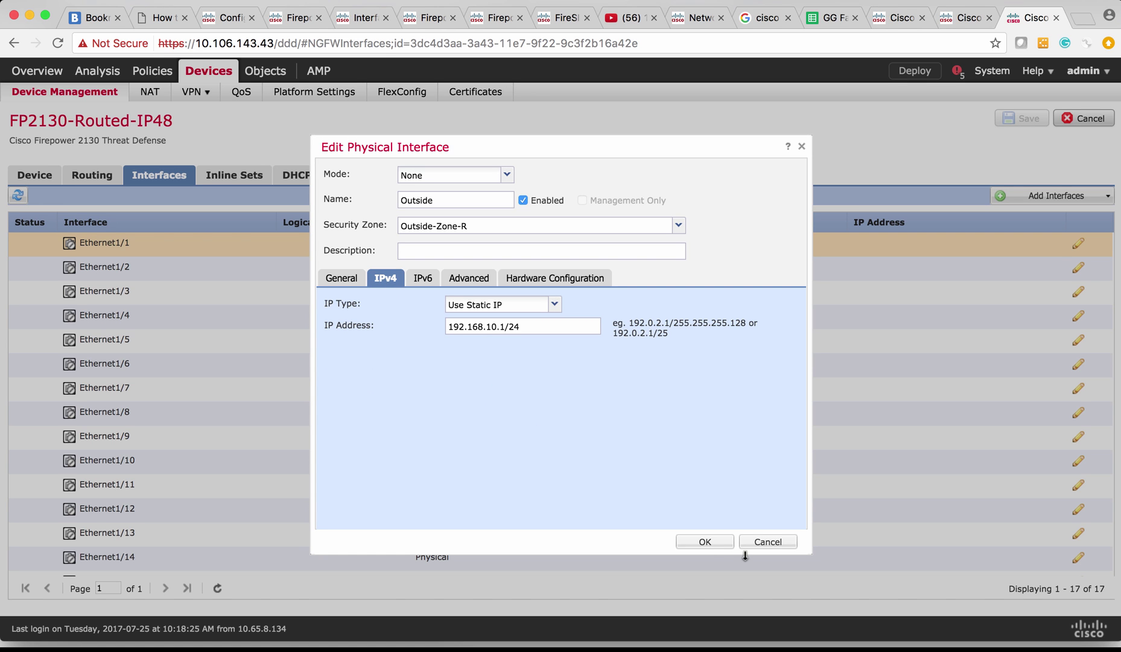
left_click(706, 542)
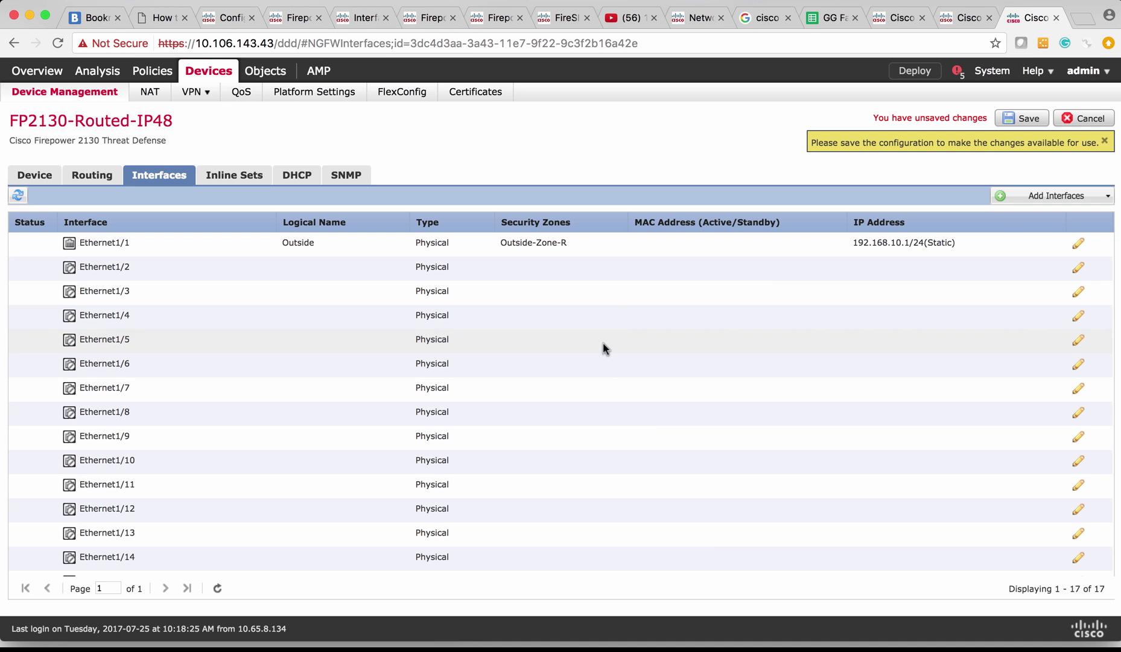
Set Ethernet1/2 to name Inside, enabled, zone Inside-Zone-R, static IPv4 172.16.10.1/24
left_click(1078, 272)
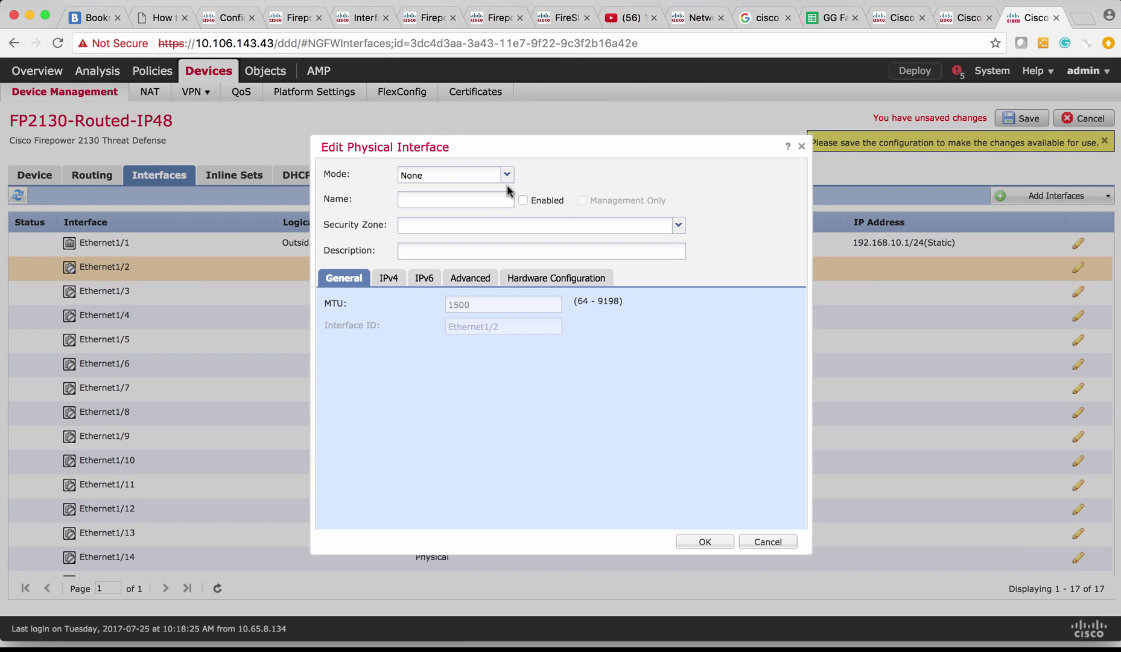
left_click(472, 201)
type("Inside")
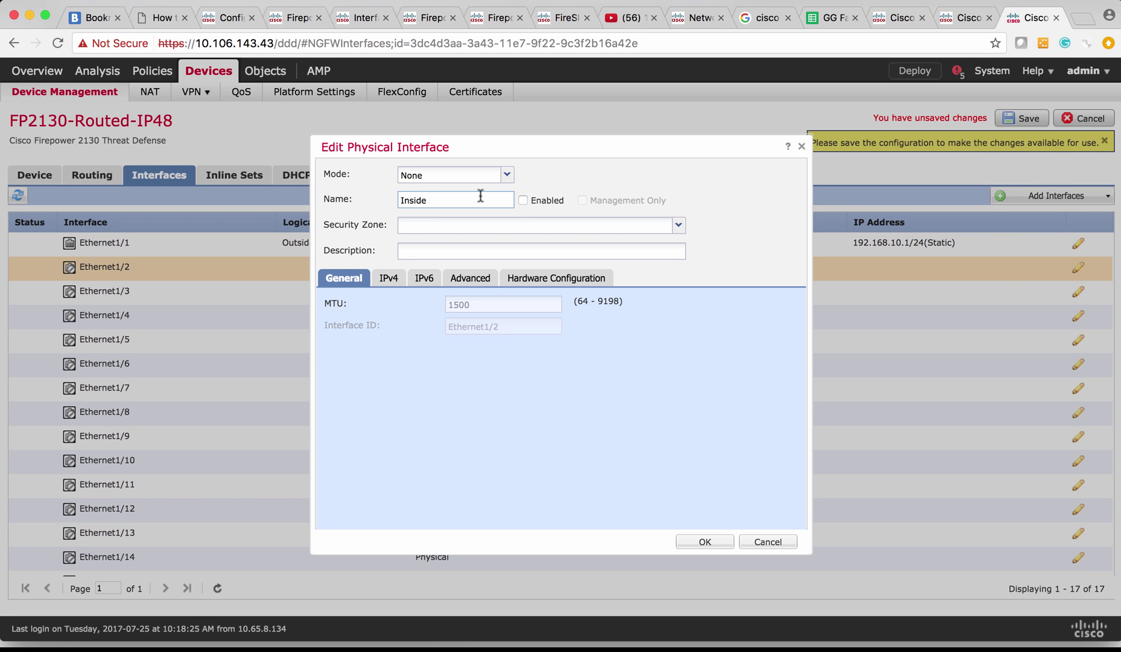
left_click(523, 200)
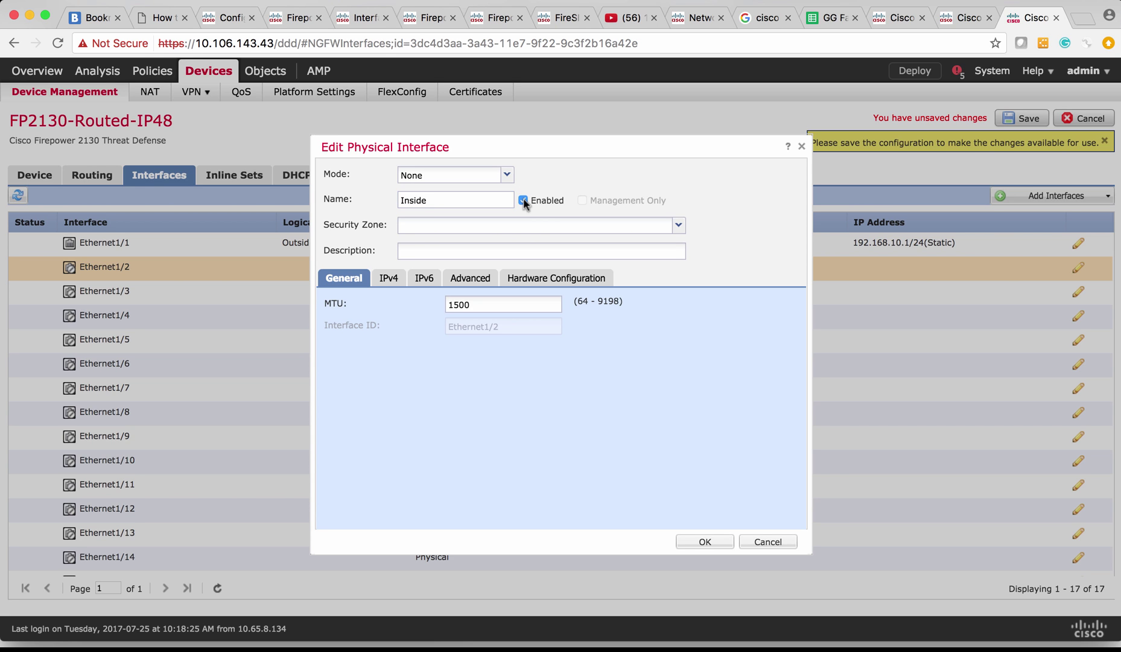
left_click(488, 229)
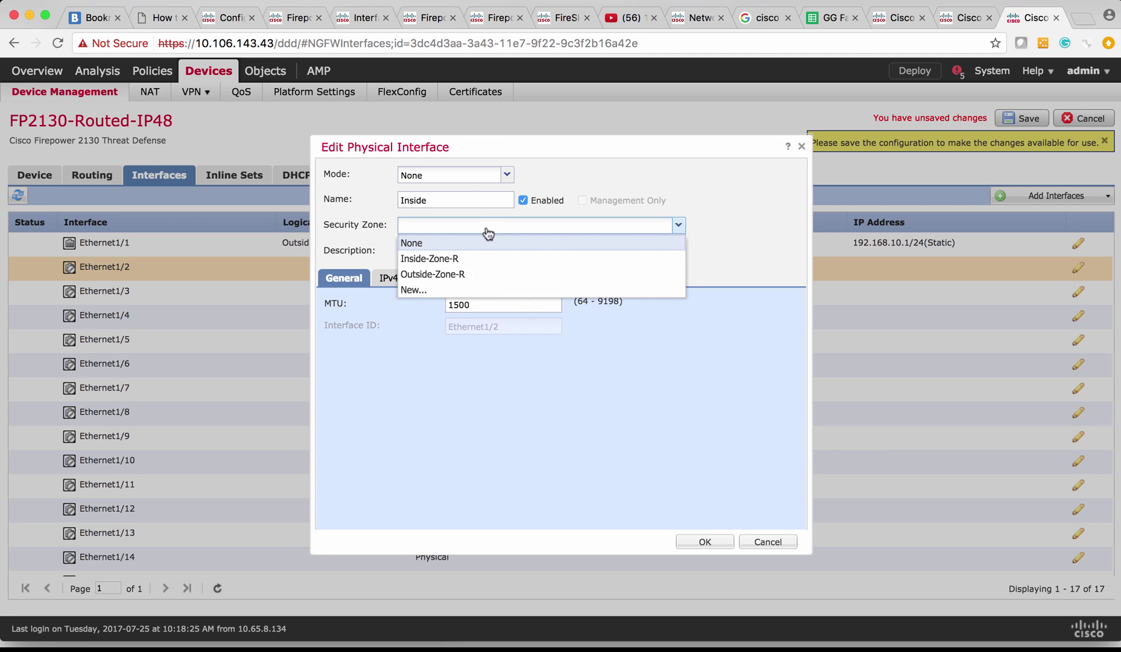
left_click(469, 261)
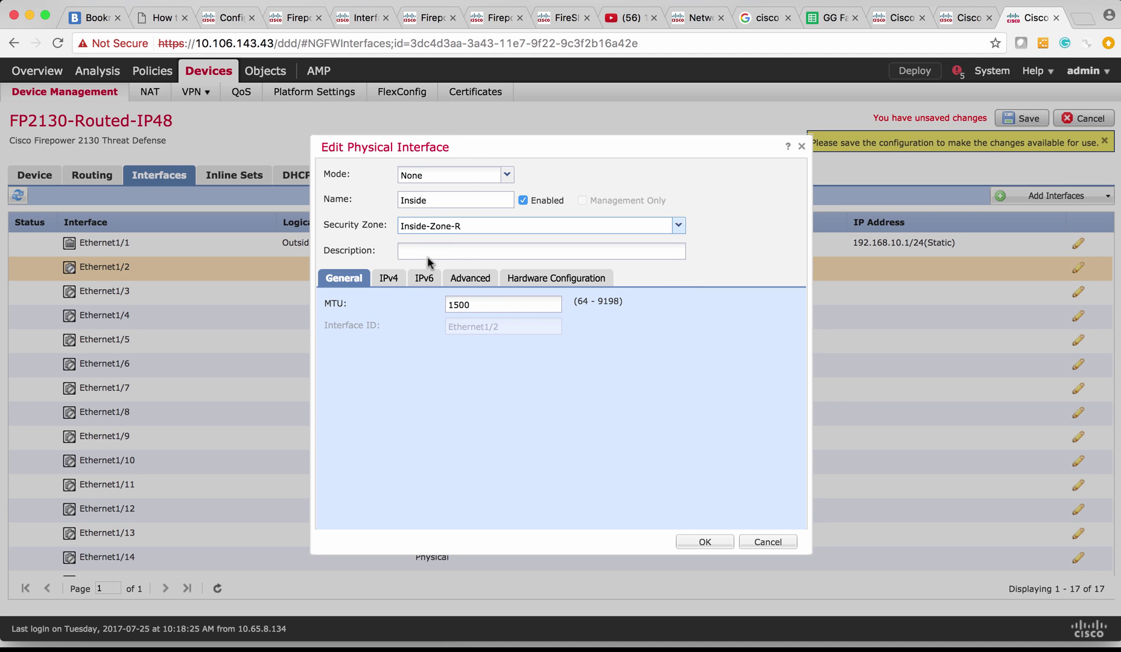
left_click(386, 280)
left_click(483, 327)
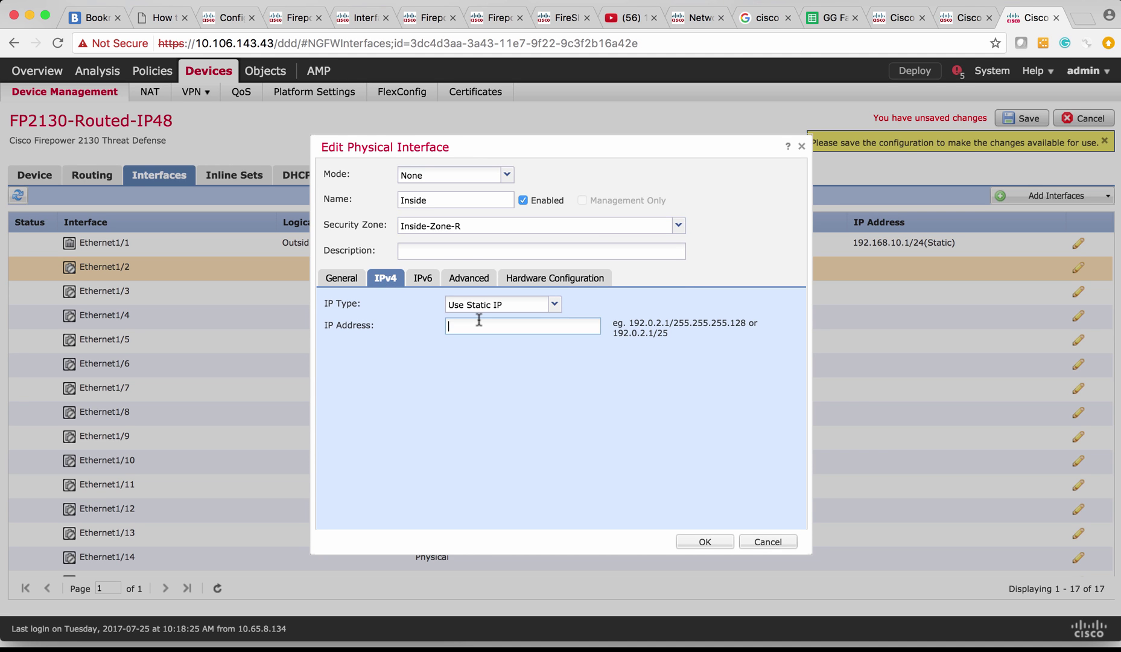
type("172.16.1")
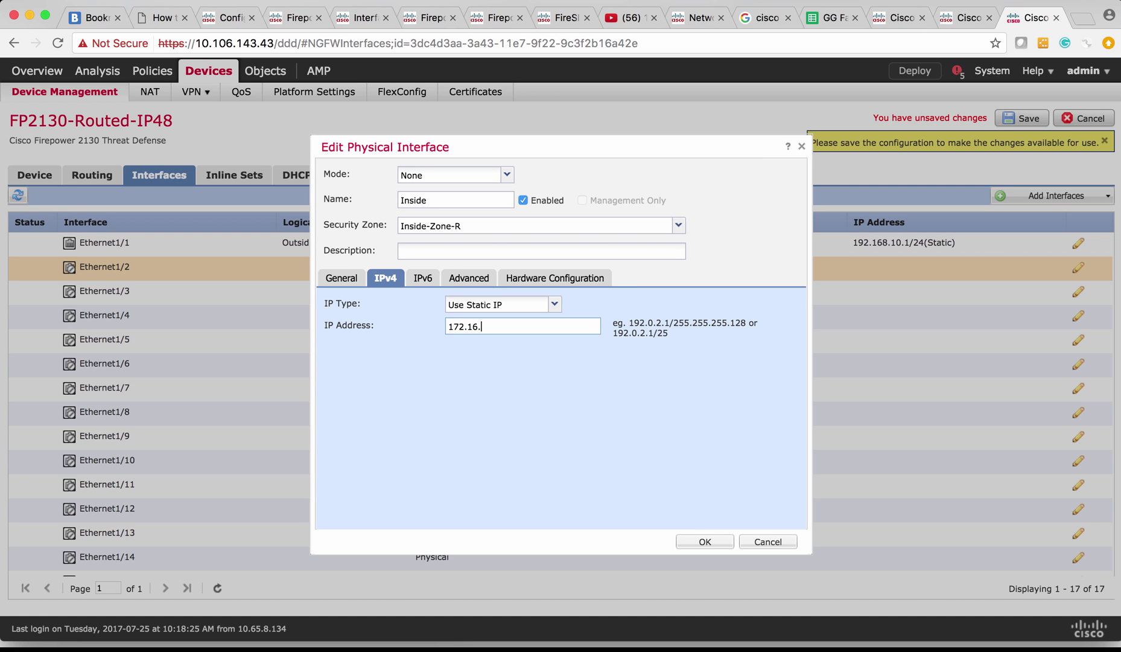
type("0.1/24")
Apply the Inside settings for Ethernet1/2
left_click(704, 542)
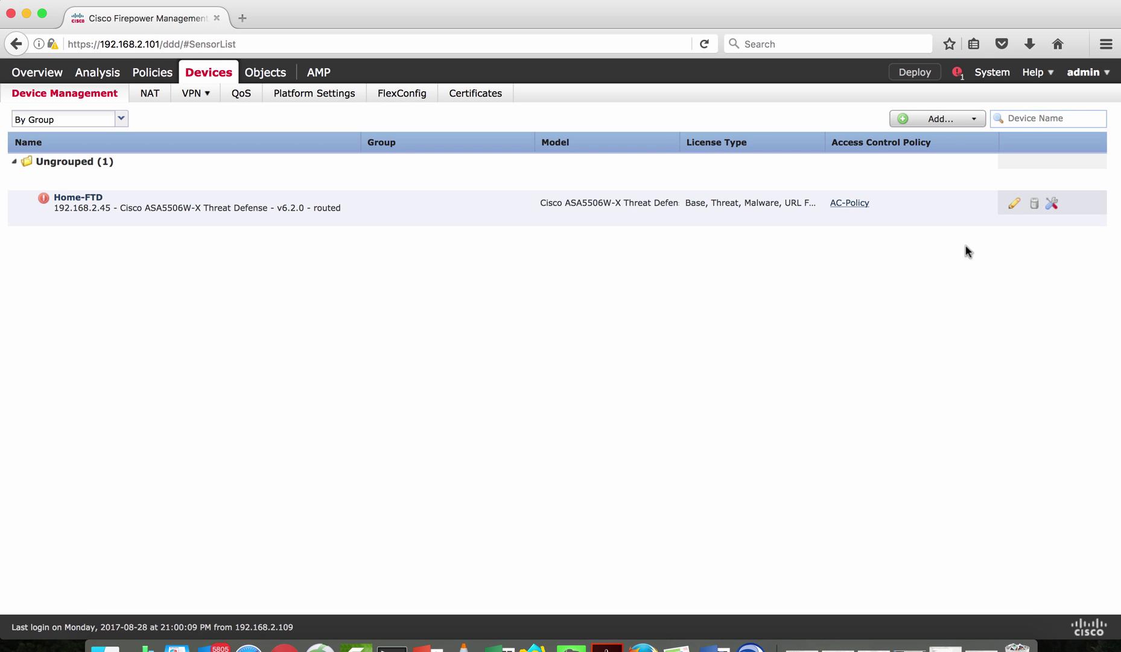
Open Home-FTD for editing to show its interface list
left_click(1015, 205)
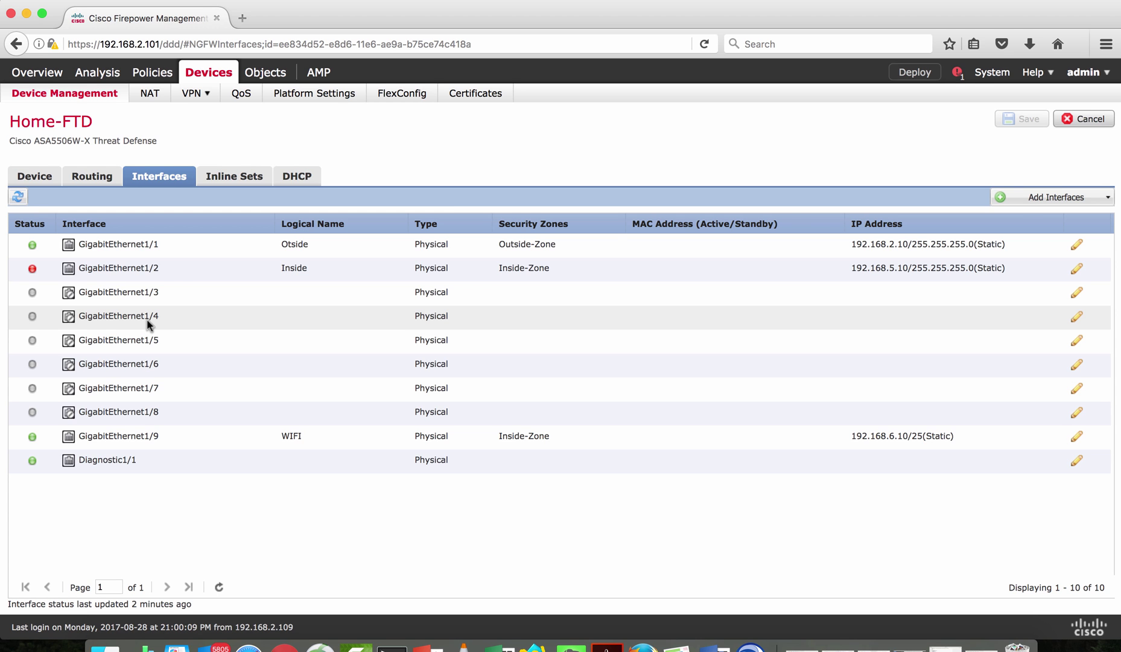
Create a bridge group interface with ID 10 and description 'Bridge Group without Name'
left_click(1100, 198)
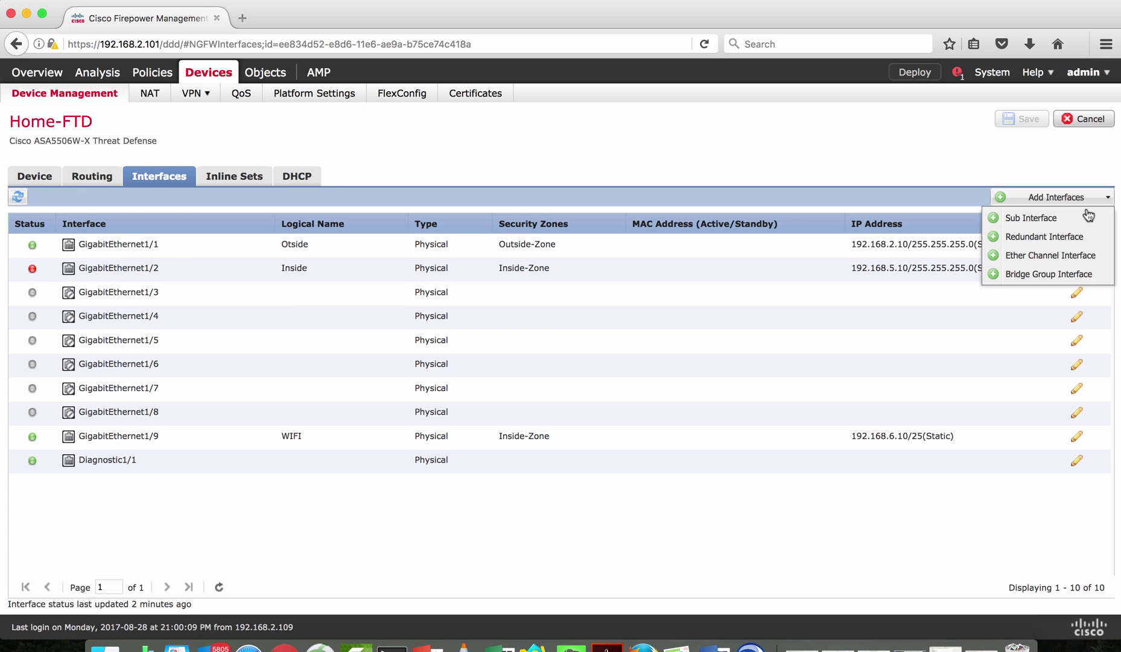
left_click(1050, 275)
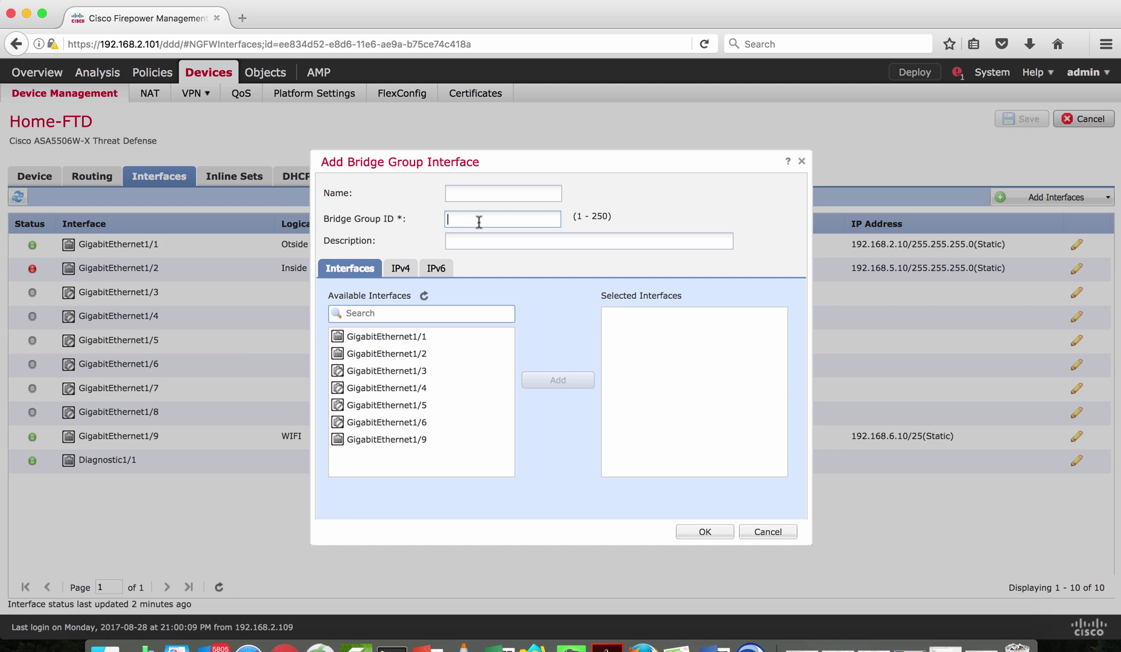
type("10")
left_click(457, 242)
type("Bridge Group without ")
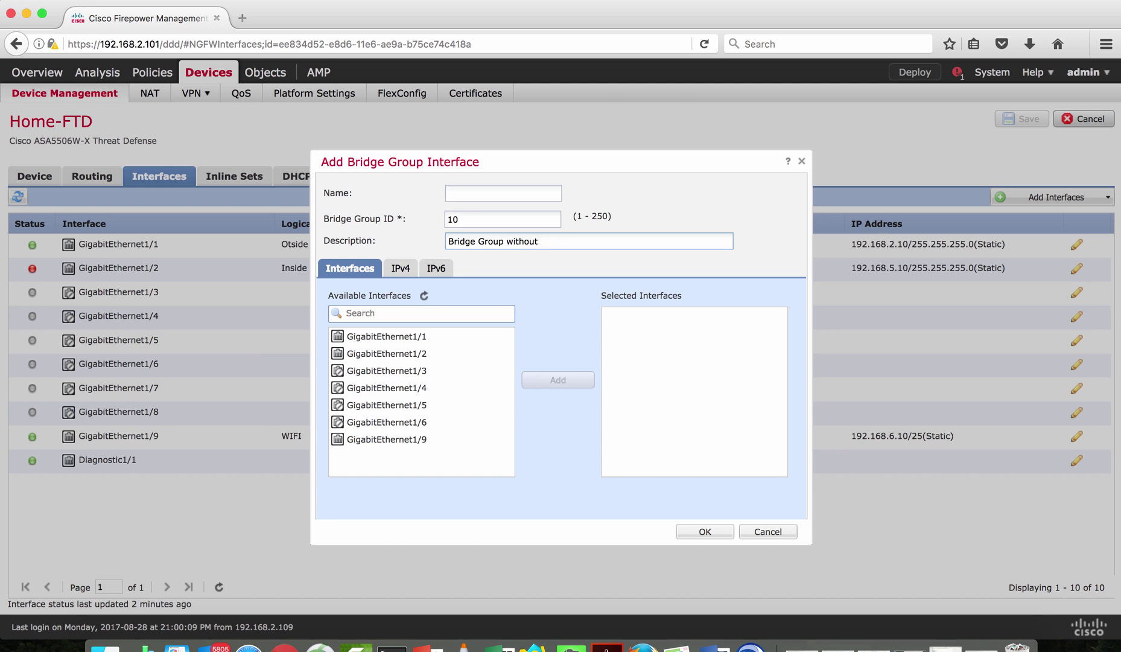
type("Name")
Add GigabitEthernet1/3 and GigabitEthernet1/4 as bridge group members
left_click(428, 376)
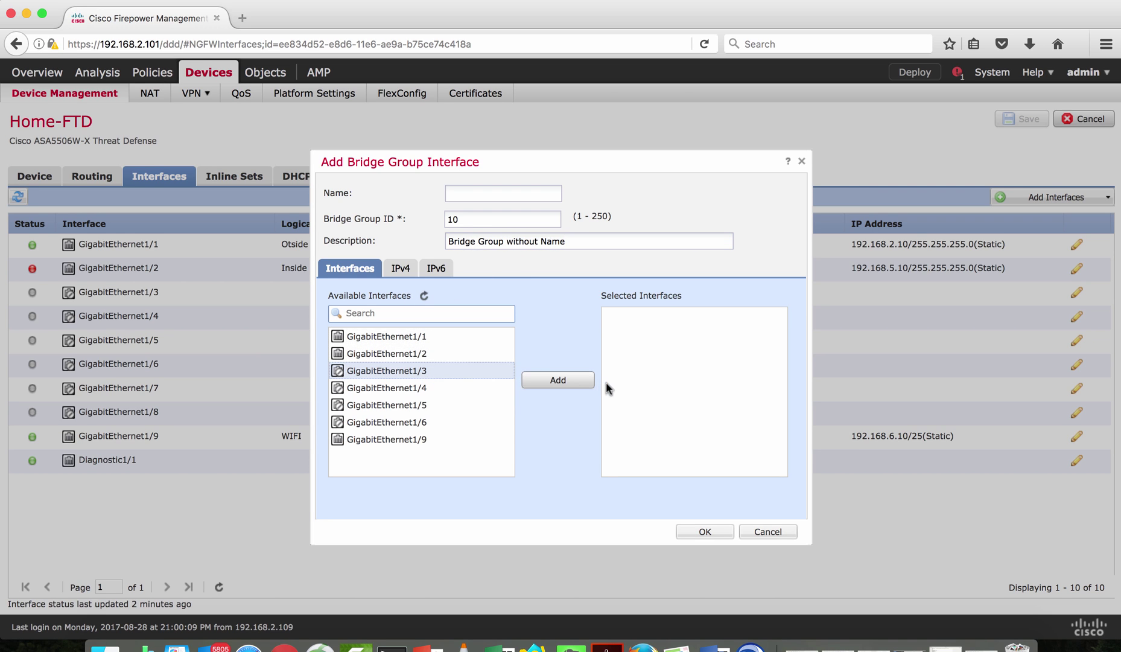
left_click(576, 384)
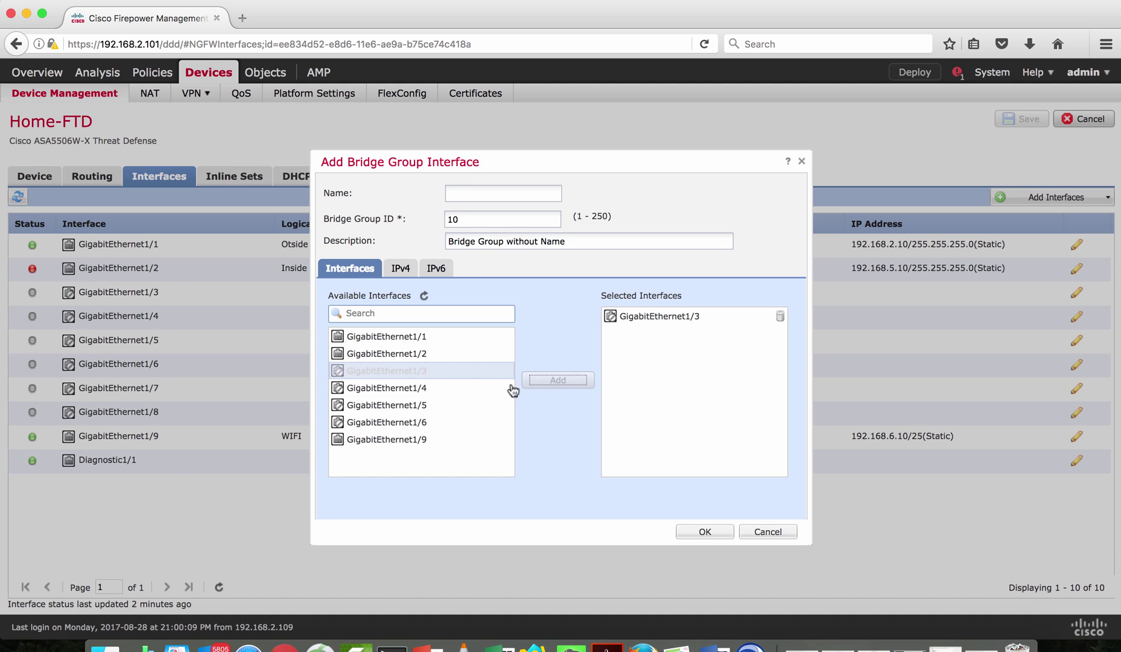
left_click(433, 389)
left_click(561, 381)
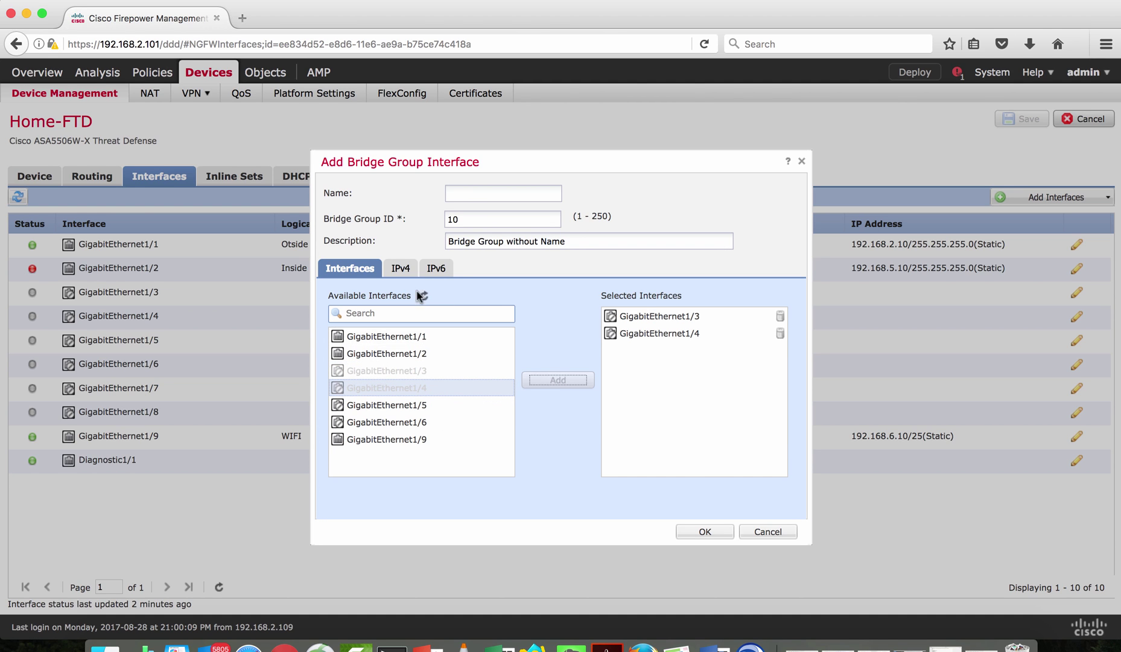
Set the bridge group IPv4 address to 10.10.10.1/24, create it, and confirm the members
left_click(392, 266)
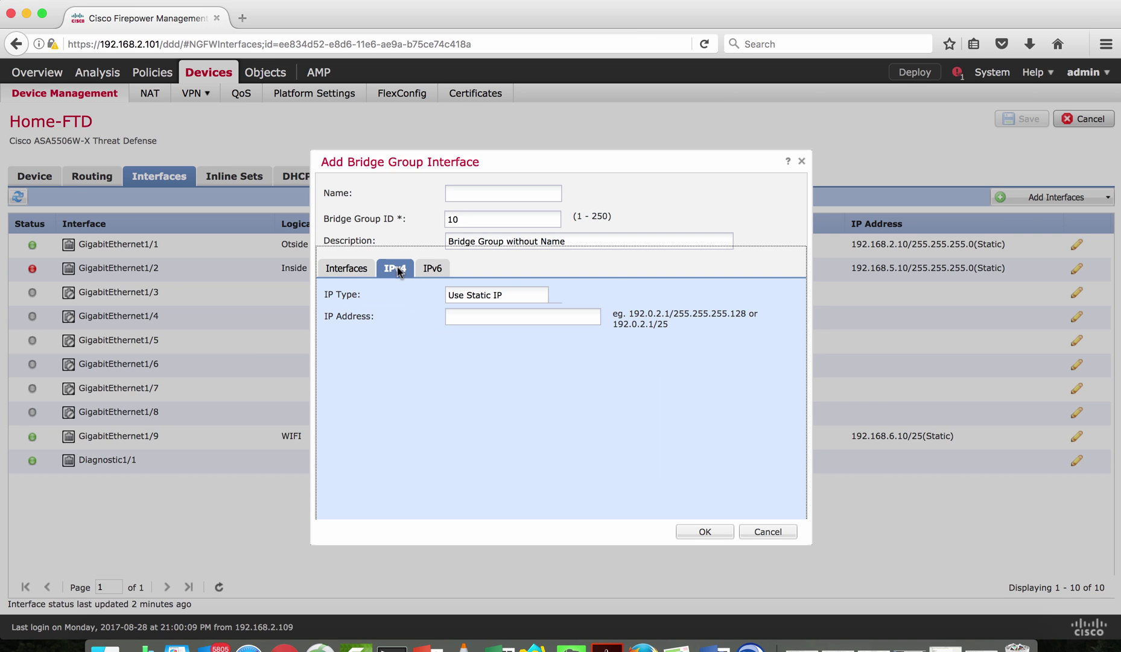
left_click(464, 316)
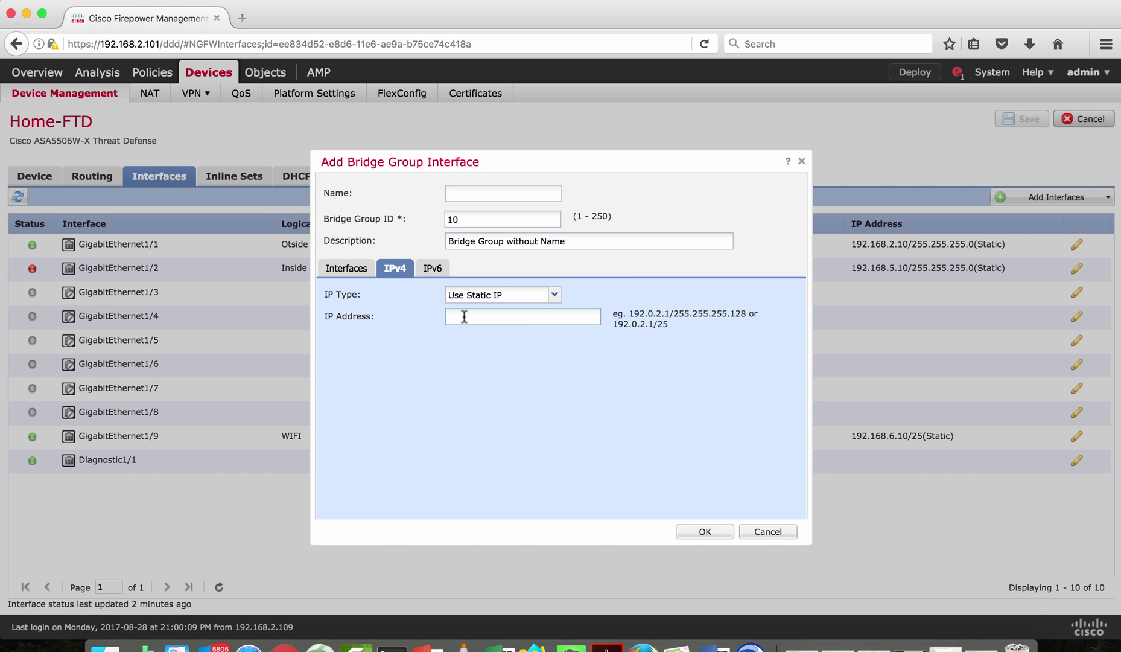
type("10.10.10.1/24")
left_click(432, 270)
left_click(383, 272)
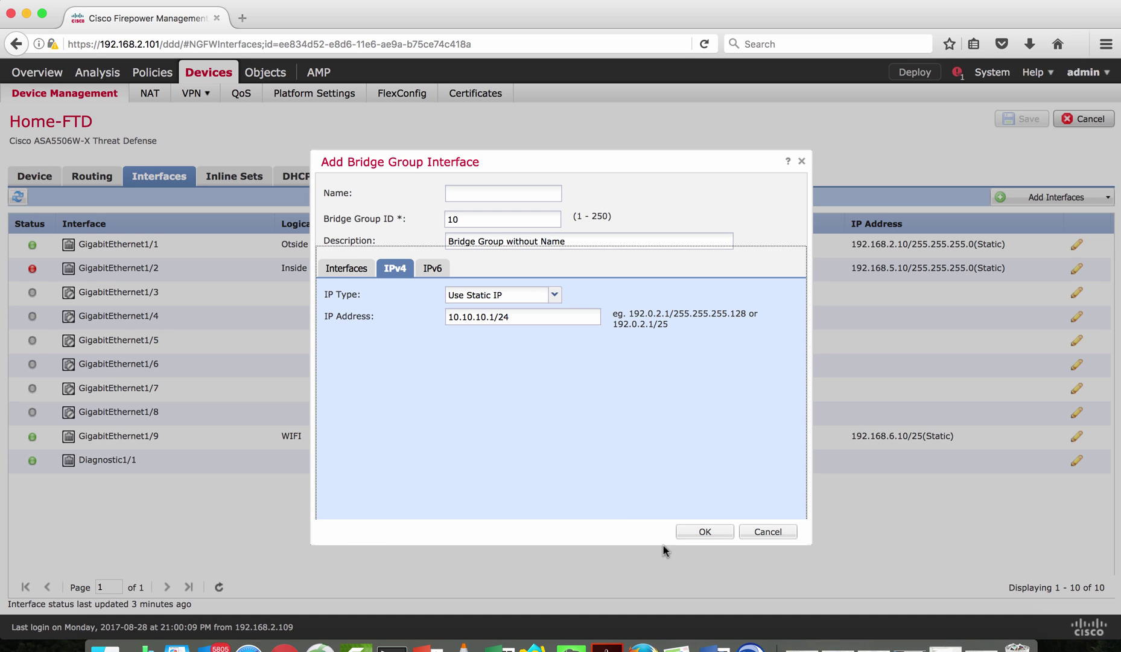
left_click(705, 533)
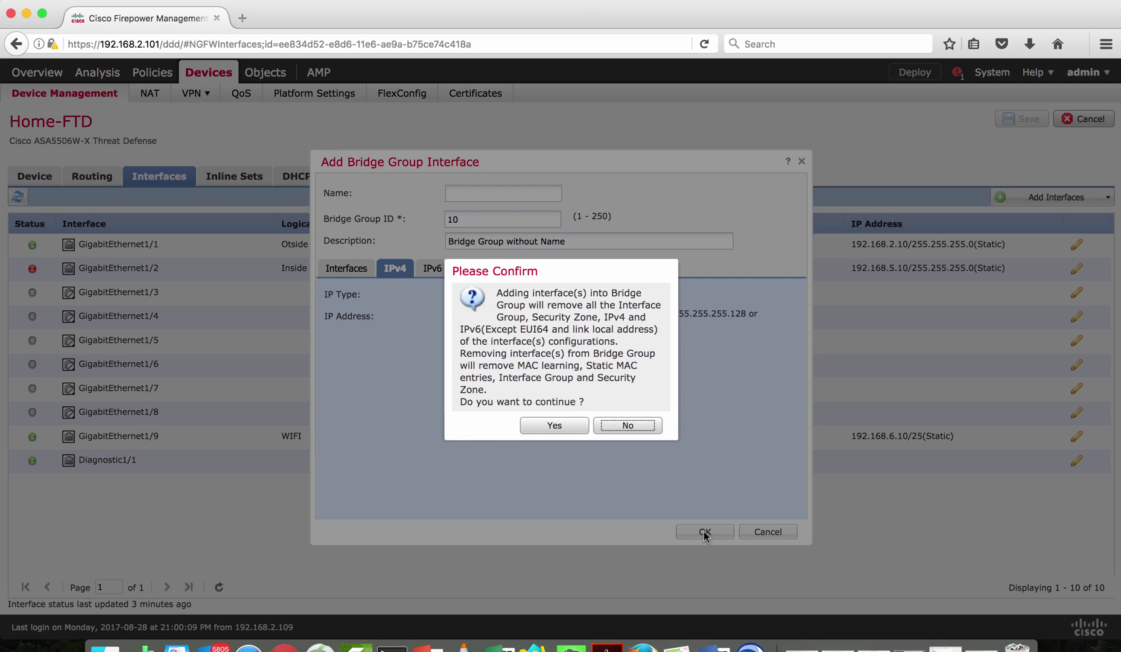
left_click(555, 426)
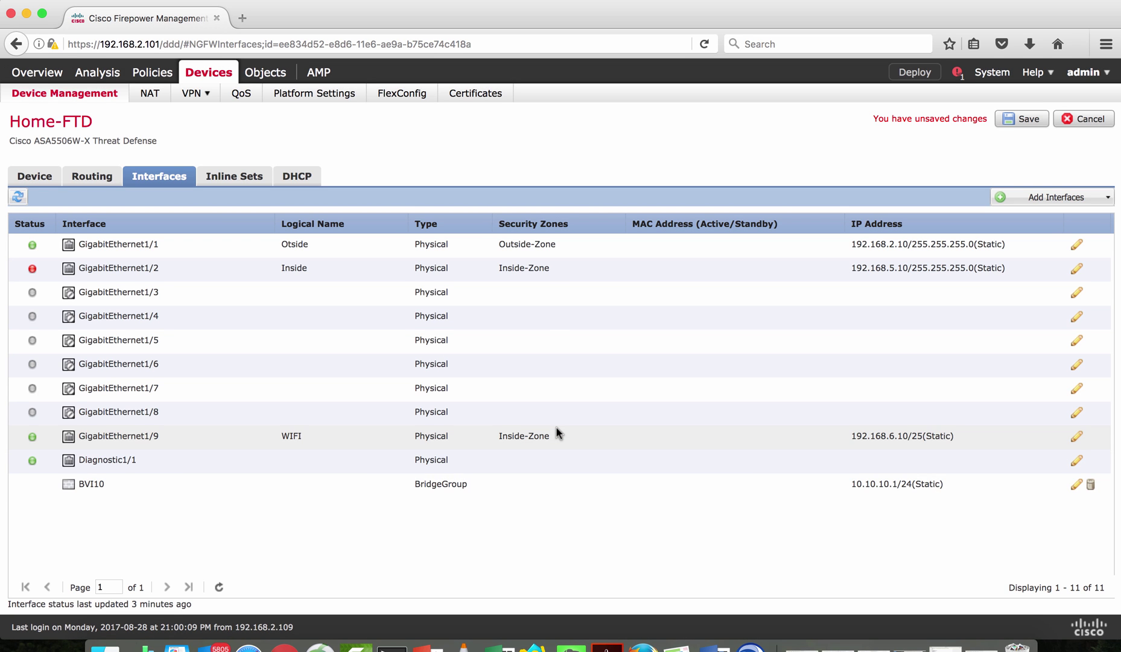
Name GigabitEthernet1/3 BG10-Outside
left_click(458, 489)
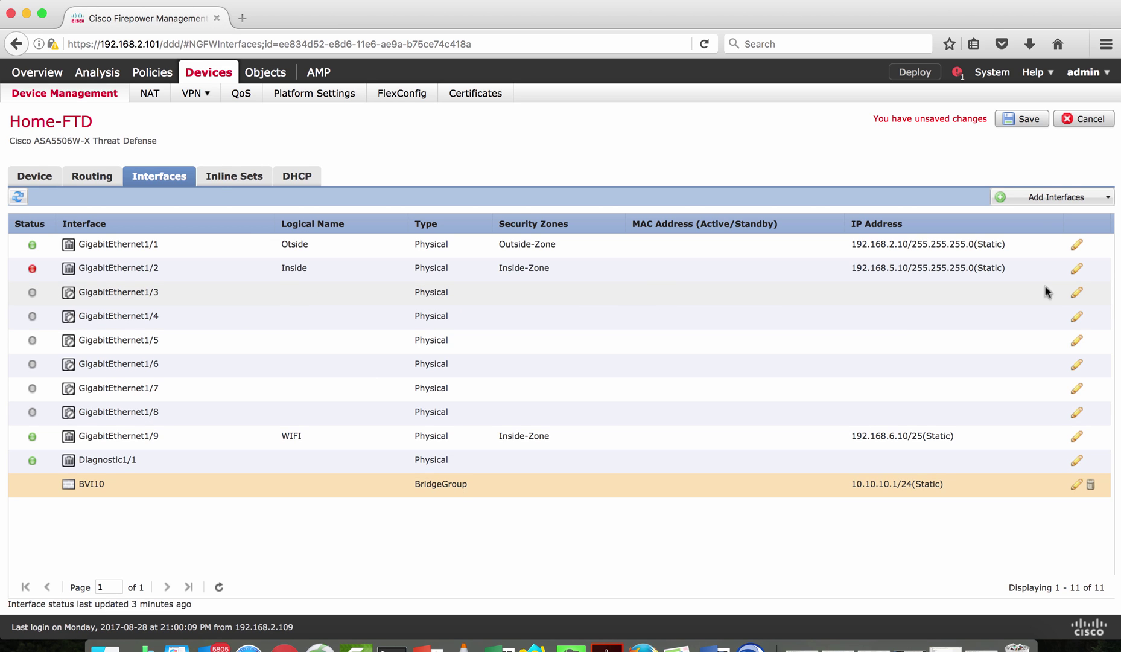
left_click(1078, 294)
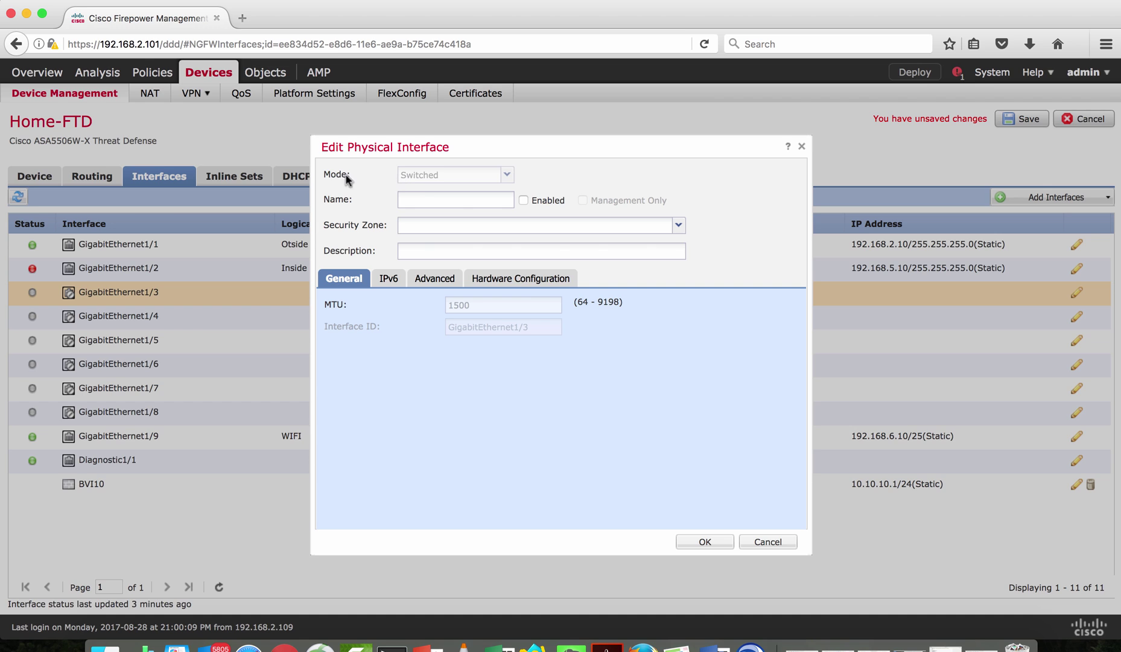
left_click(417, 201)
type("BG10-Outside")
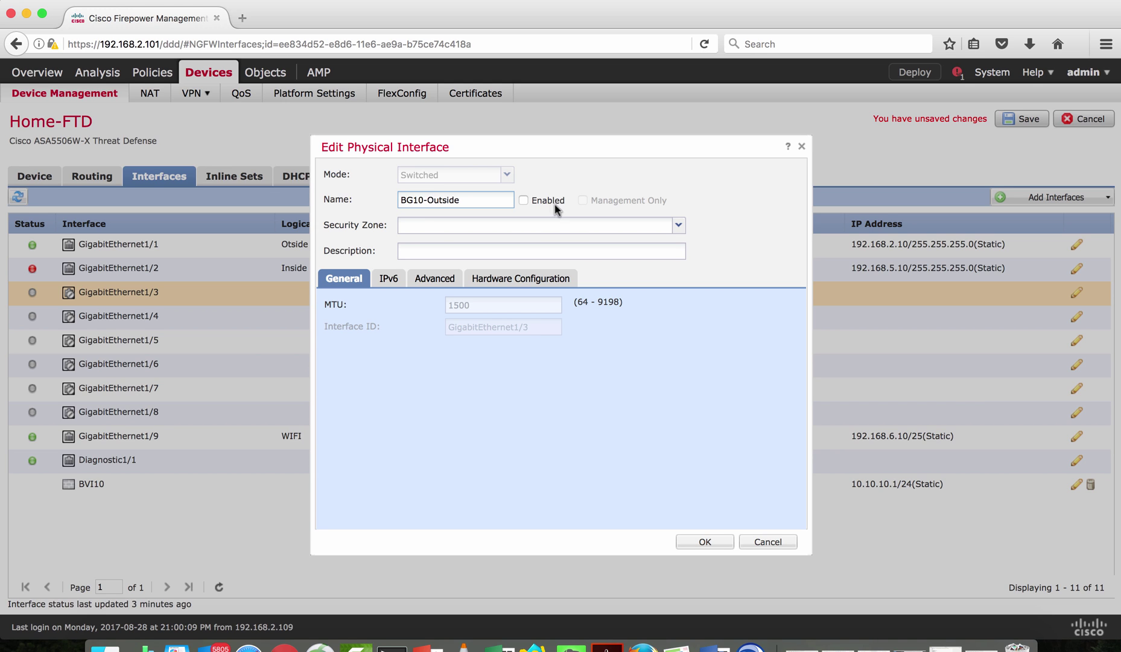
Enable GigabitEthernet1/3, assign it to Security-Zone-BG-1-Outside, and apply the settings
left_click(523, 200)
left_click(678, 226)
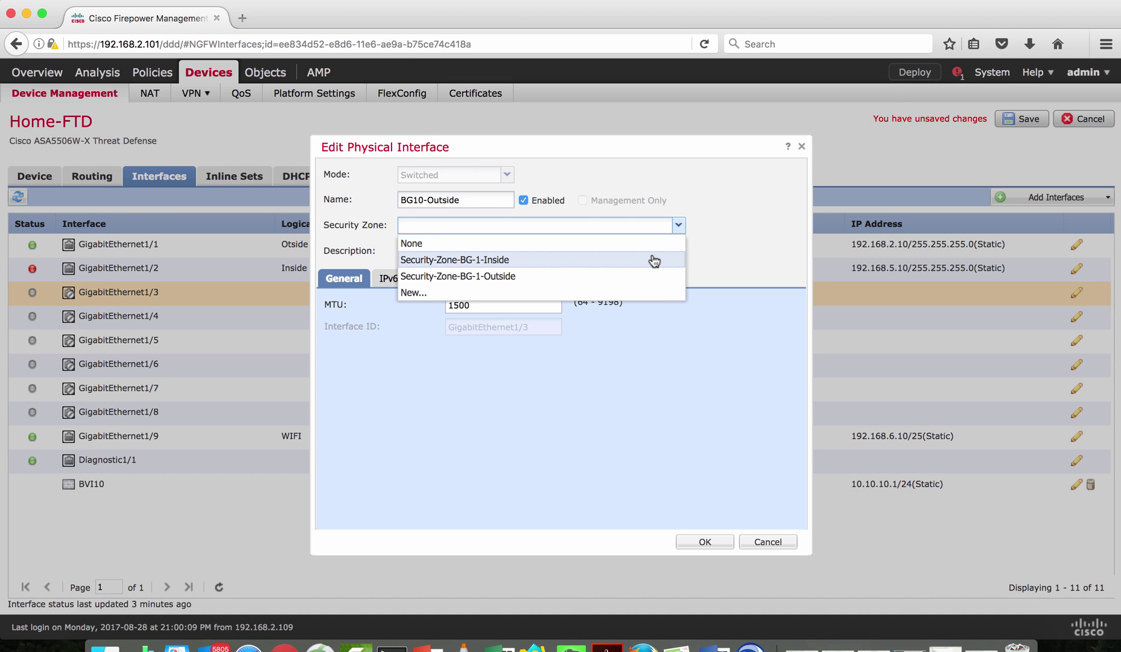
left_click(638, 277)
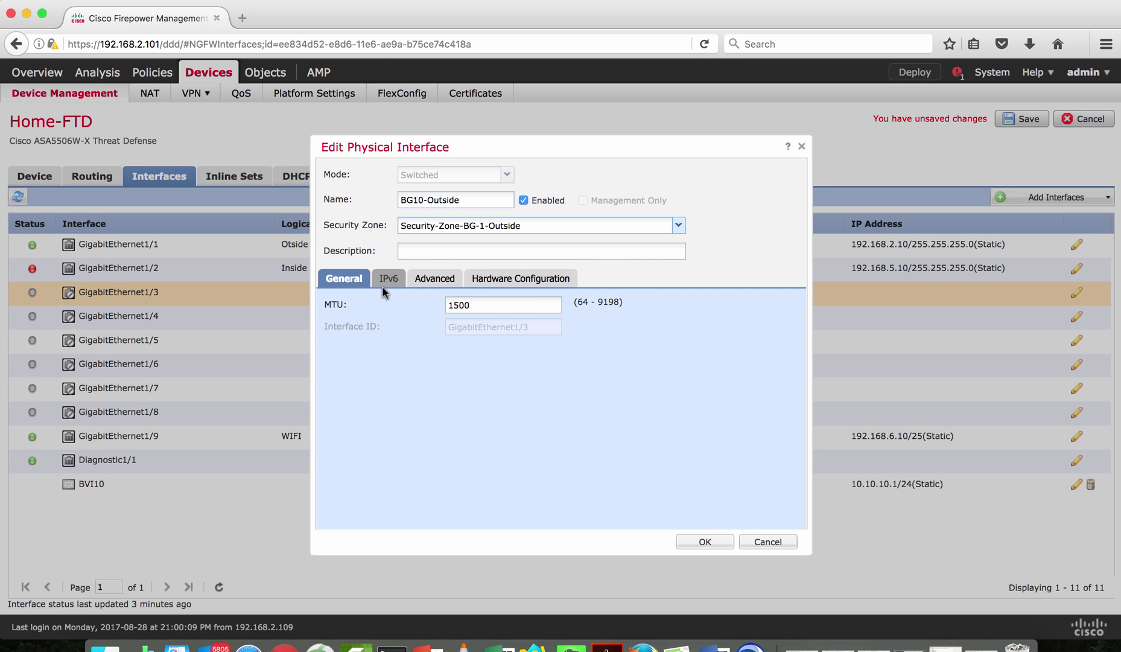
left_click(700, 541)
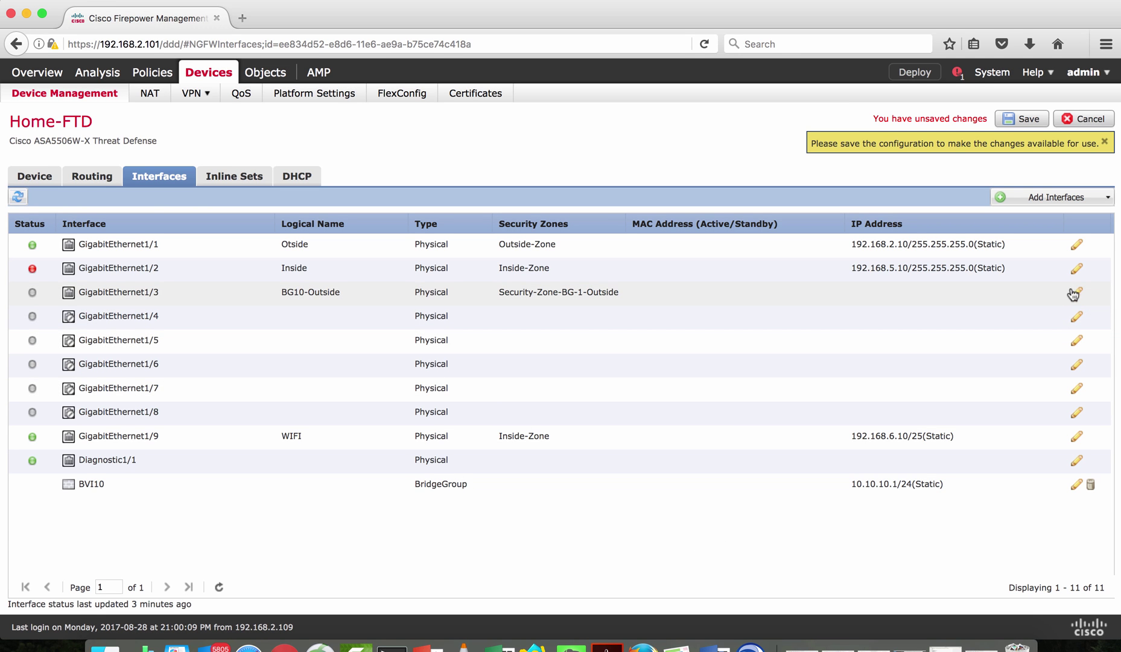
left_click(1077, 292)
Give GigabitEthernet1/4 name BG10-Inside, enable it, and zone it Security-Zone-BG-1-Inside
left_click(1078, 318)
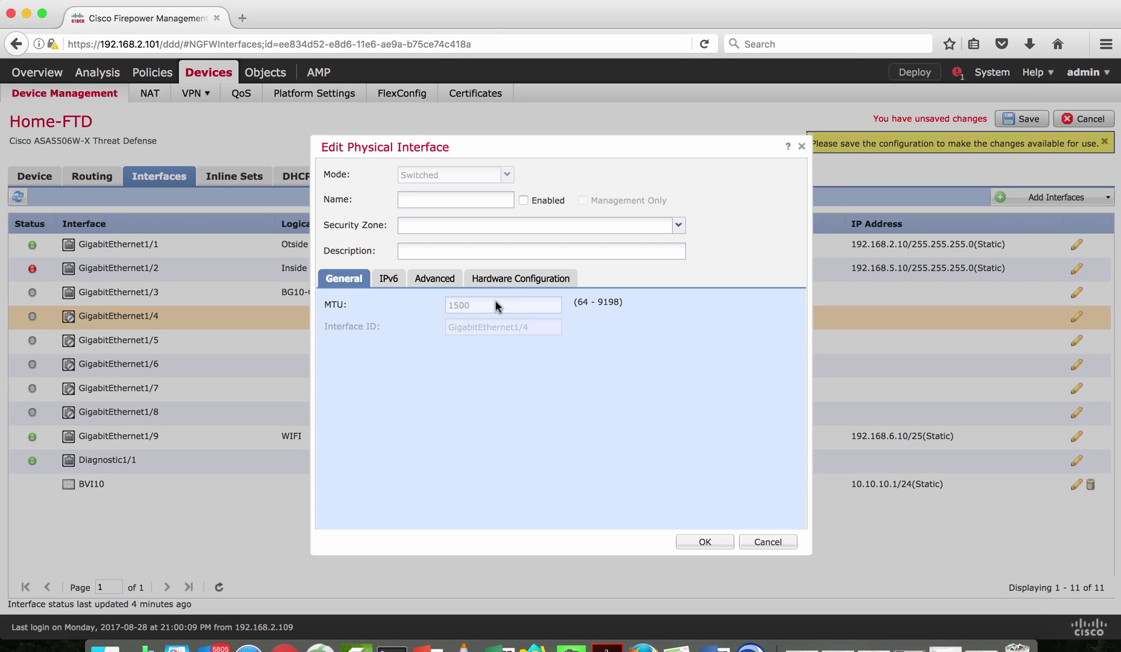
left_click(439, 205)
type("BG10-Inside")
left_click(522, 201)
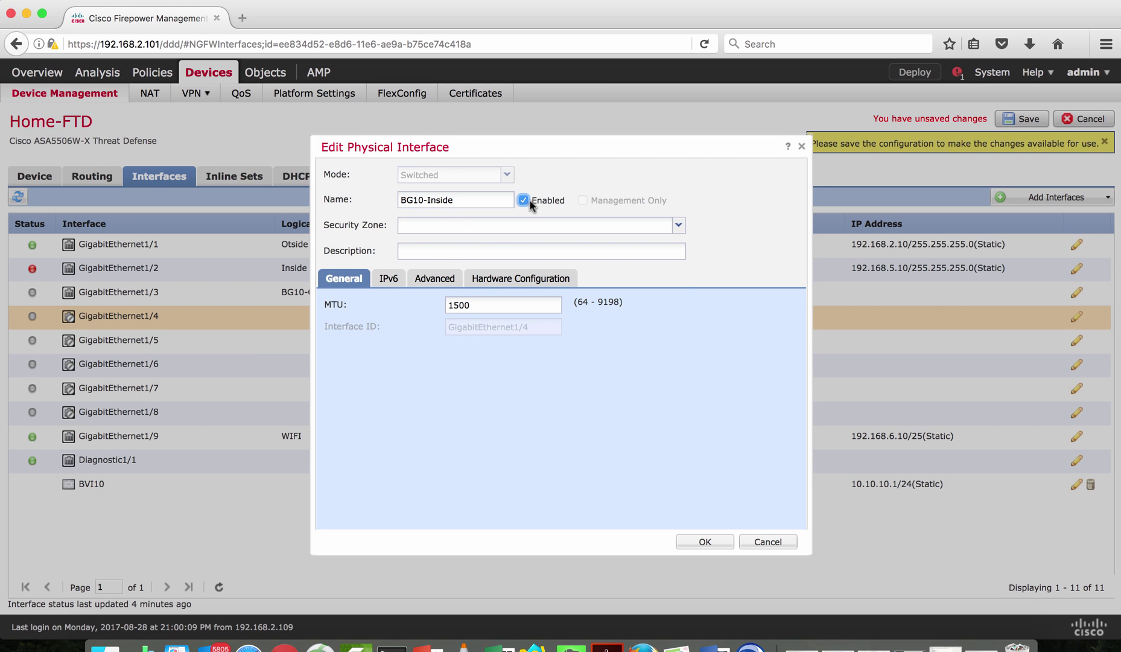
left_click(620, 236)
left_click(495, 254)
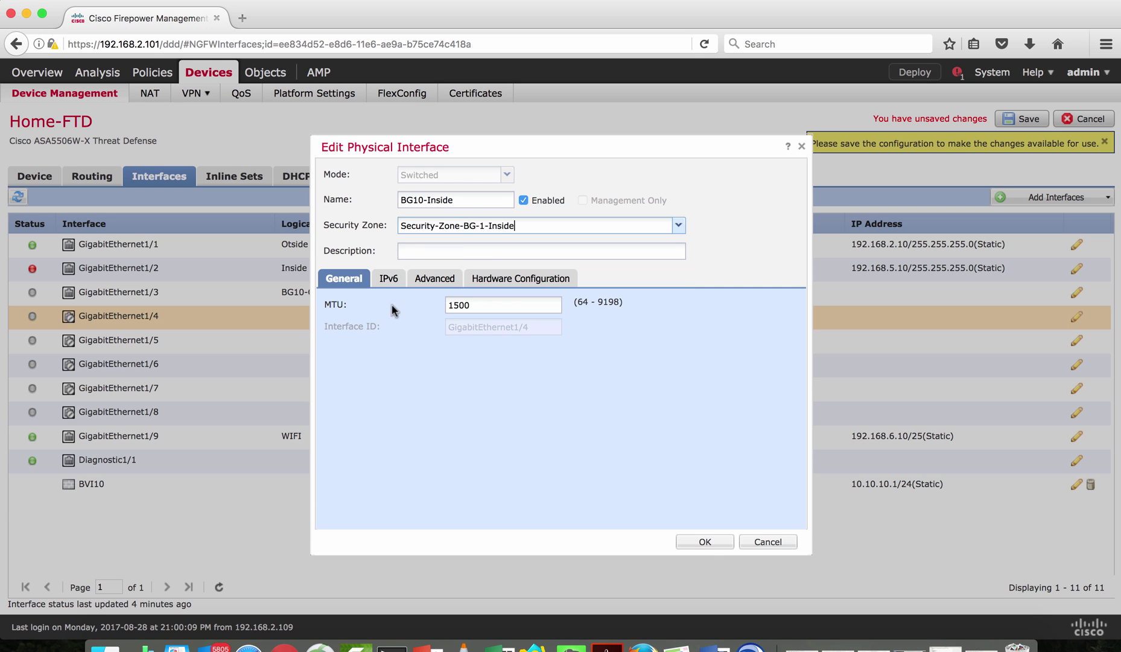
left_click(707, 541)
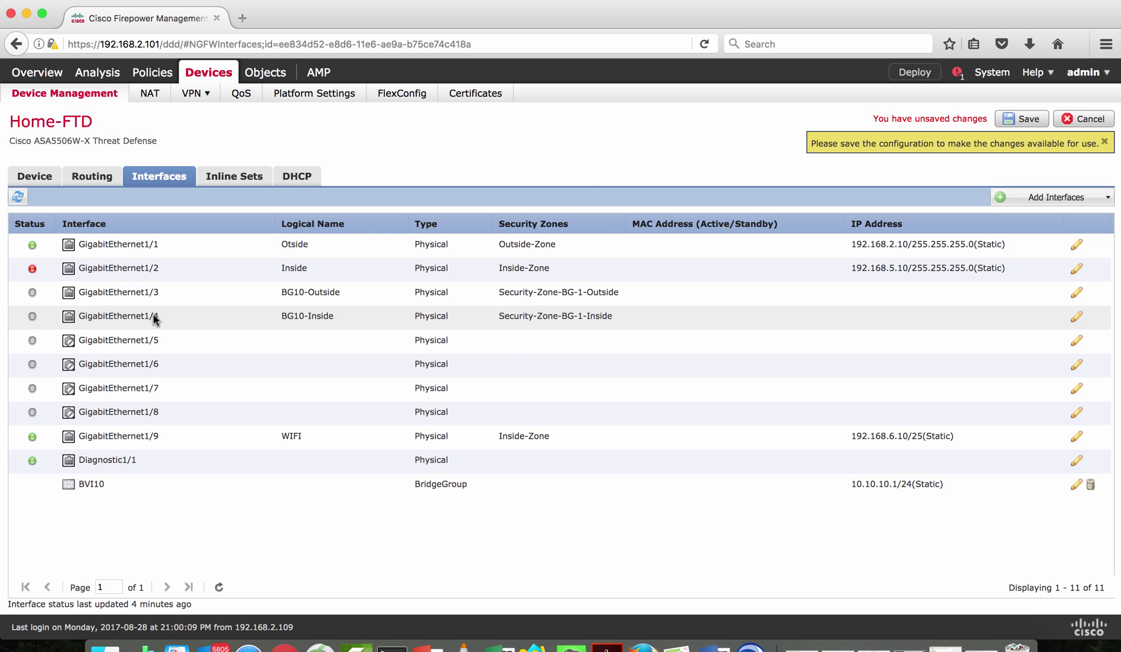
Save the pending BG10 interface changes, then review BVI10's bridge group settings
left_click(1005, 118)
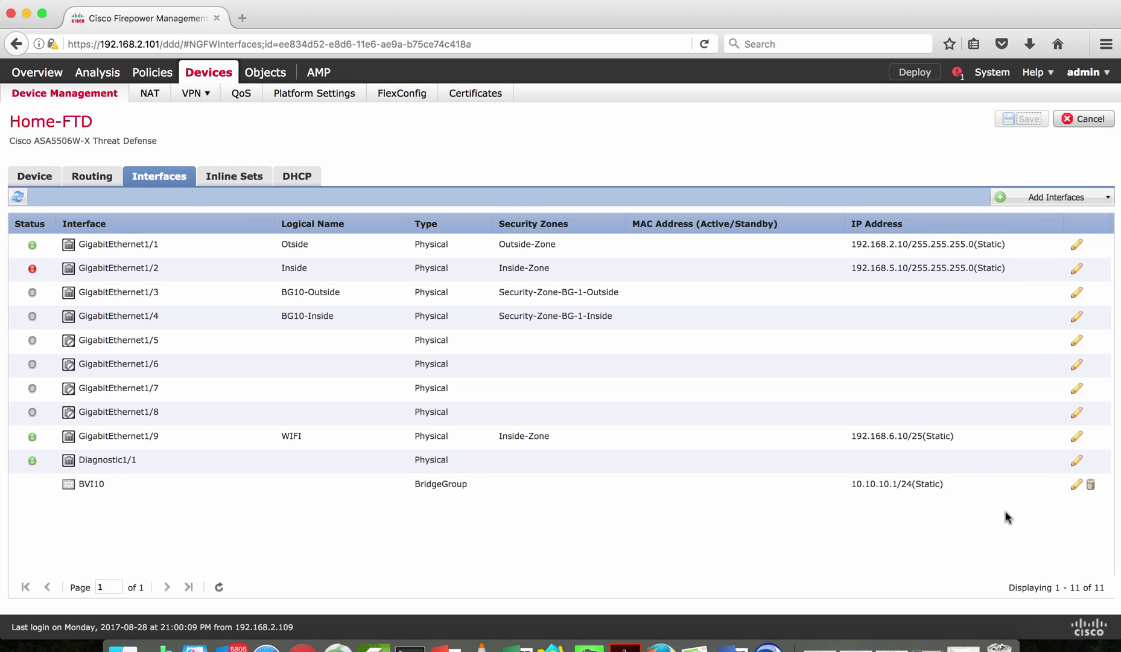
left_click(1073, 486)
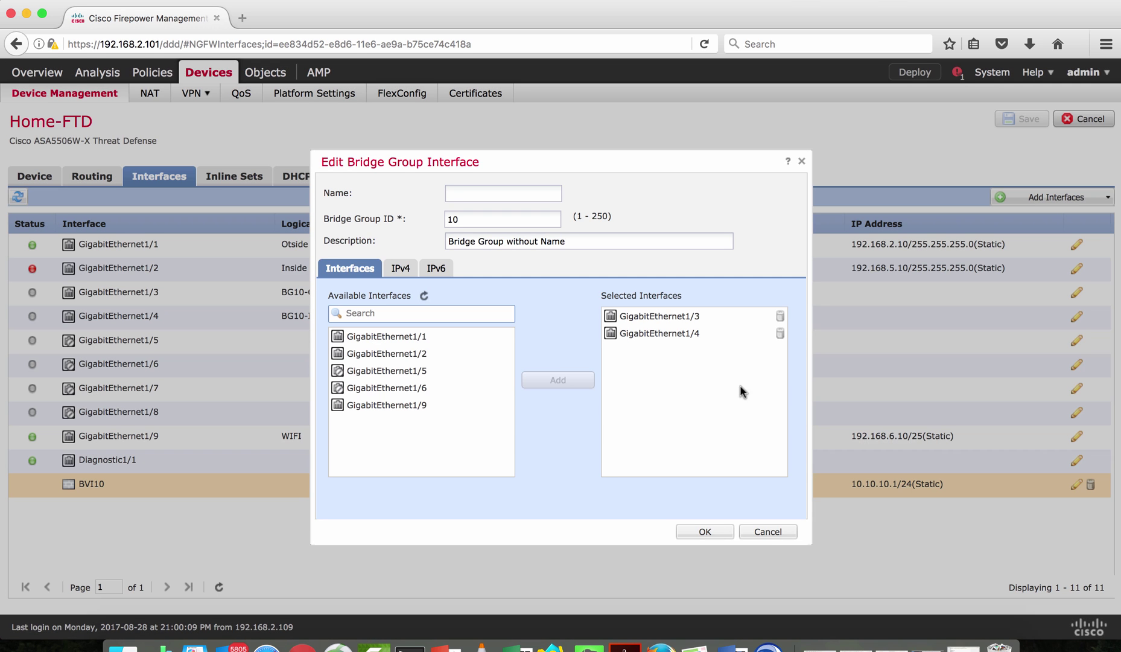
Start a new bridge group with ID 20, name BG-DMZ and description 'BG with Name'
left_click(765, 533)
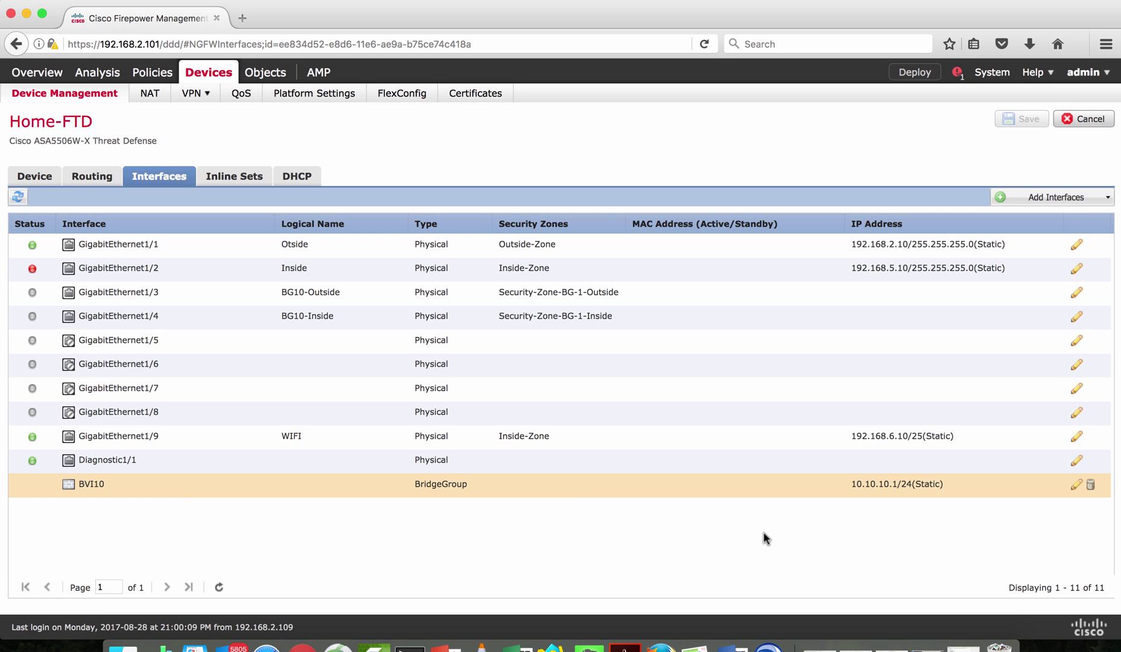
left_click(1091, 199)
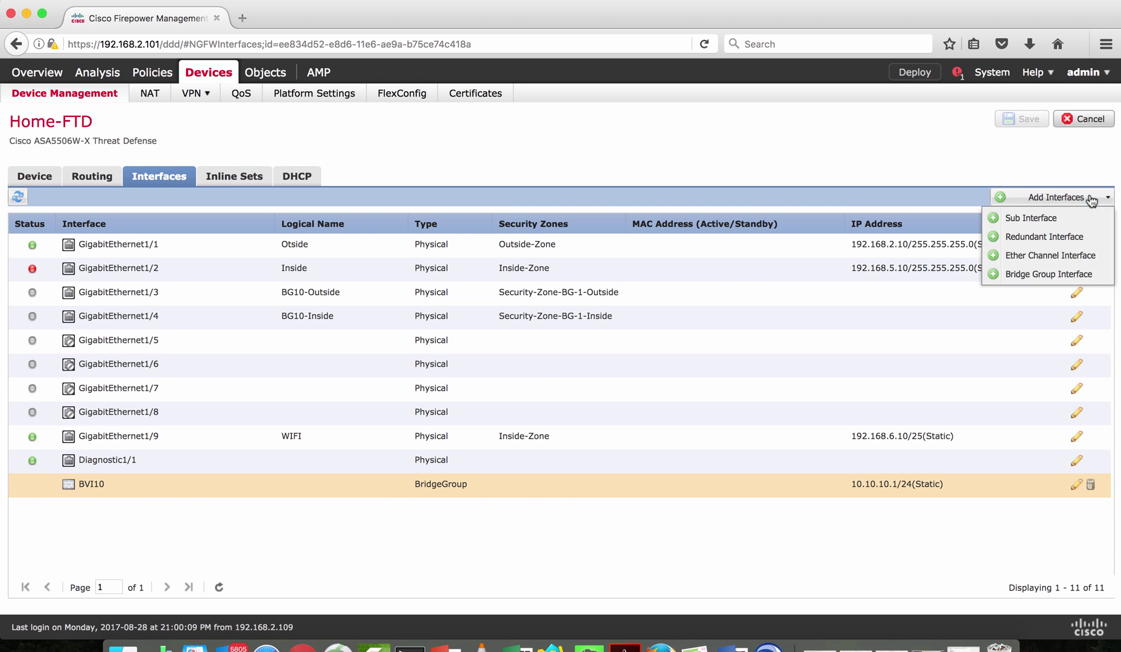
left_click(1057, 275)
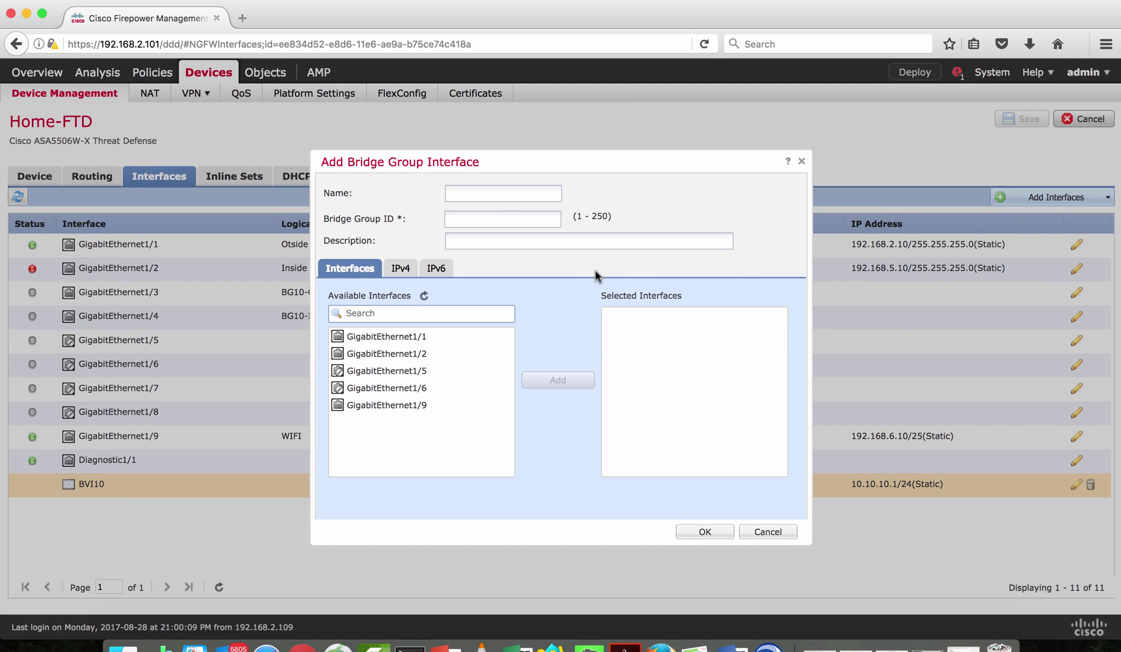
type("20")
left_click(473, 192)
type("BG-DMZ")
left_click(461, 242)
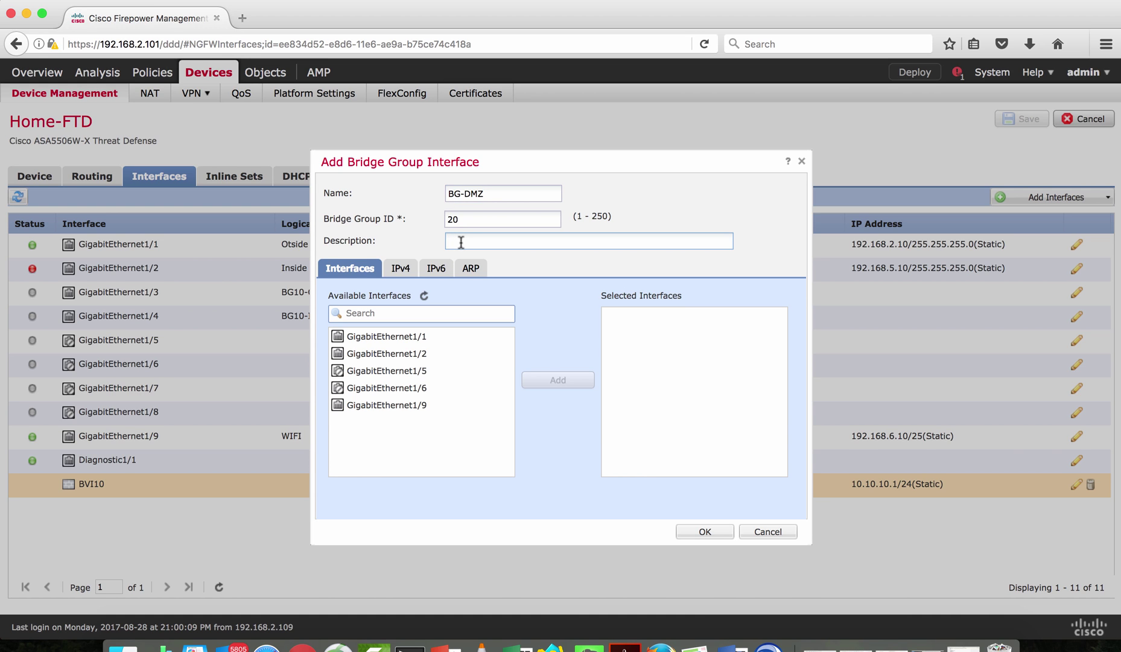
type("BG with Name")
Add GigabitEthernet1/5 and 1/6 as members, give it static IPv4 10.10.20.1/24, and confirm
left_click(439, 375)
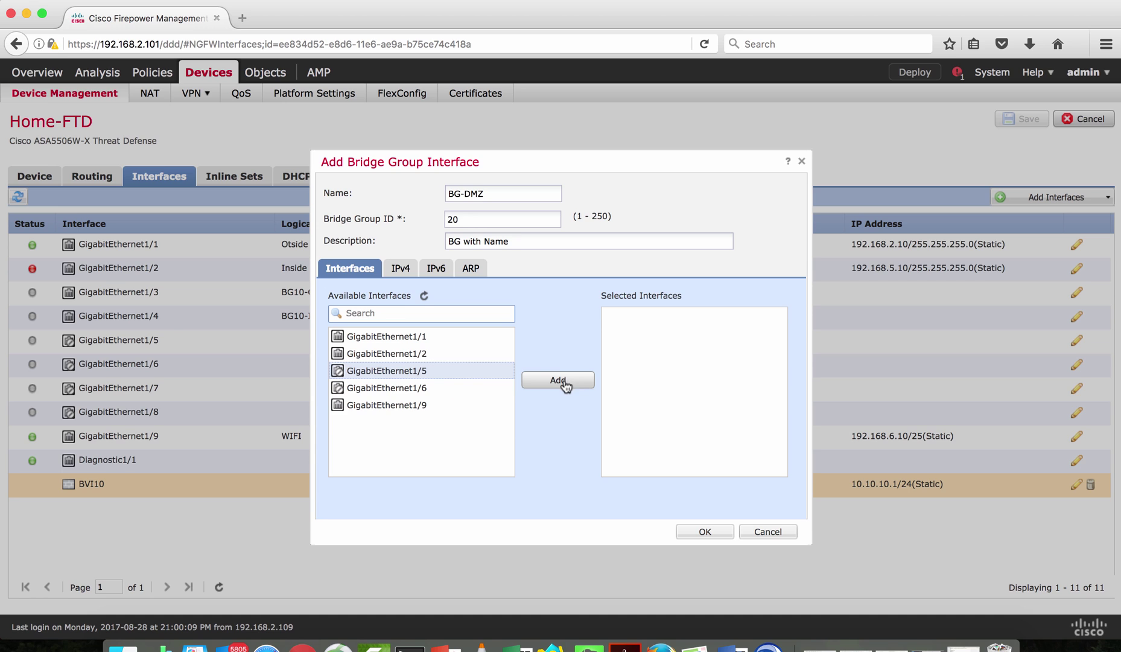
left_click(556, 382)
left_click(432, 390)
left_click(559, 382)
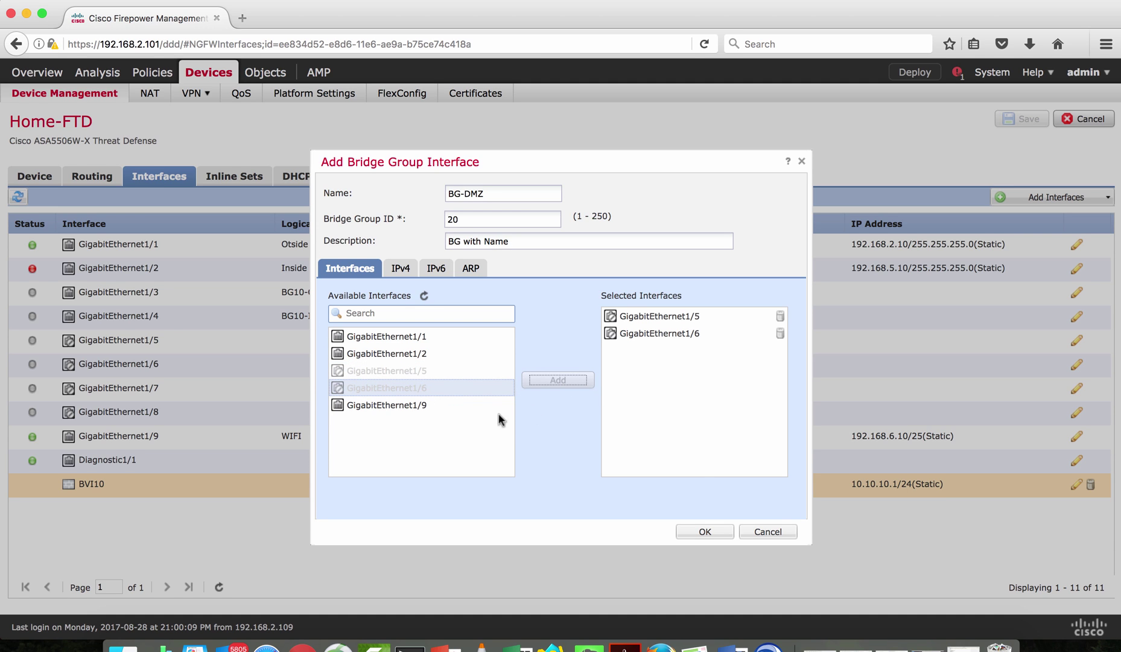
left_click(398, 270)
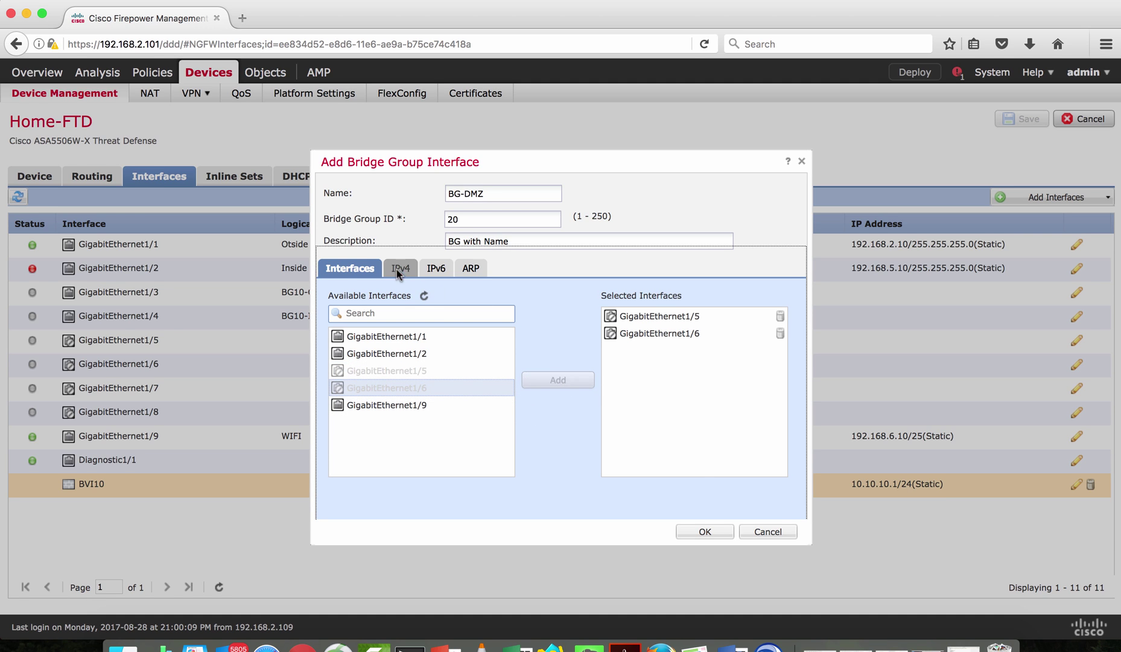
left_click(498, 317)
type("10")
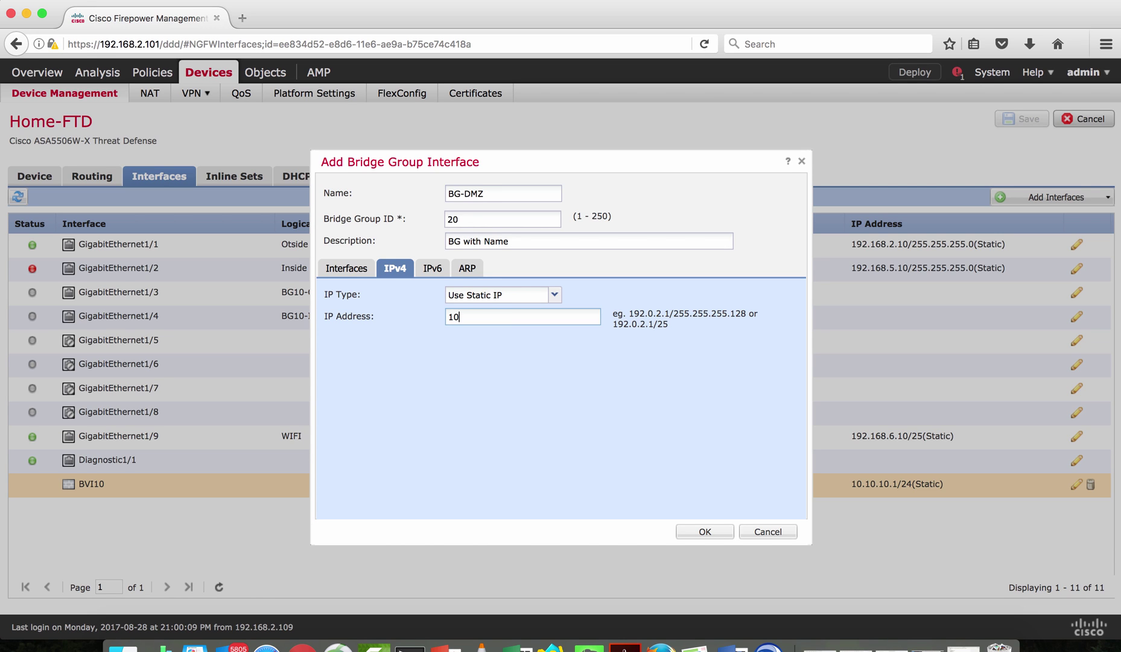
type(".10.20.1/24")
left_click(690, 533)
left_click(533, 427)
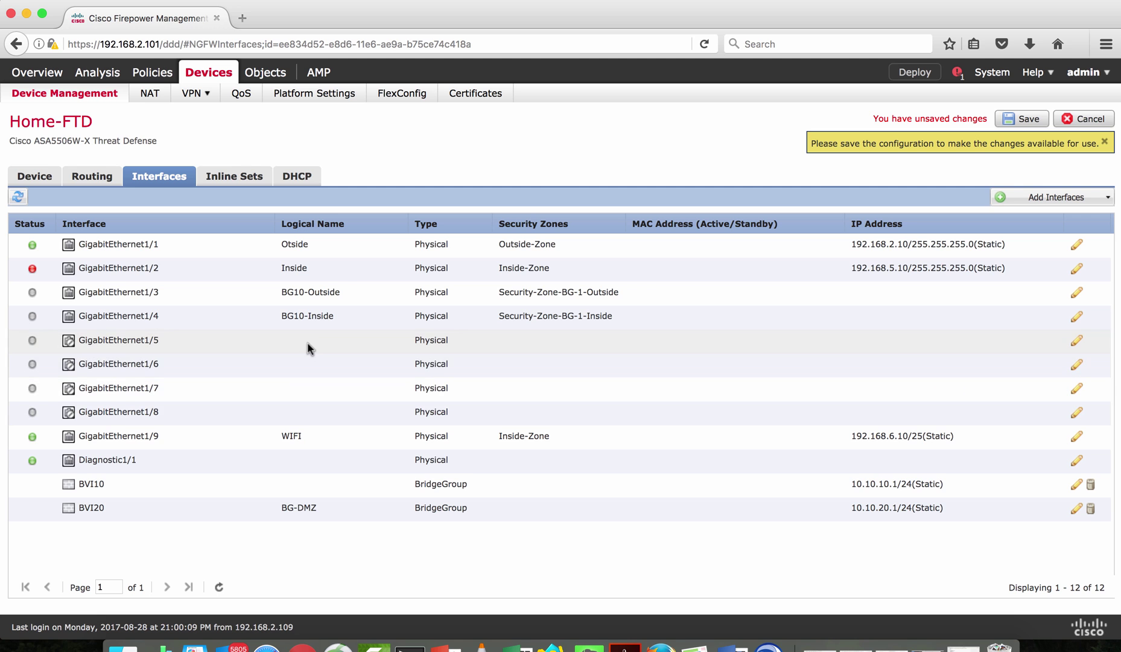
Name GigabitEthernet1/5 'BG20-Outsdie', enable it, and assign zone Security-Zone-BG-1-Inside
left_click(1077, 342)
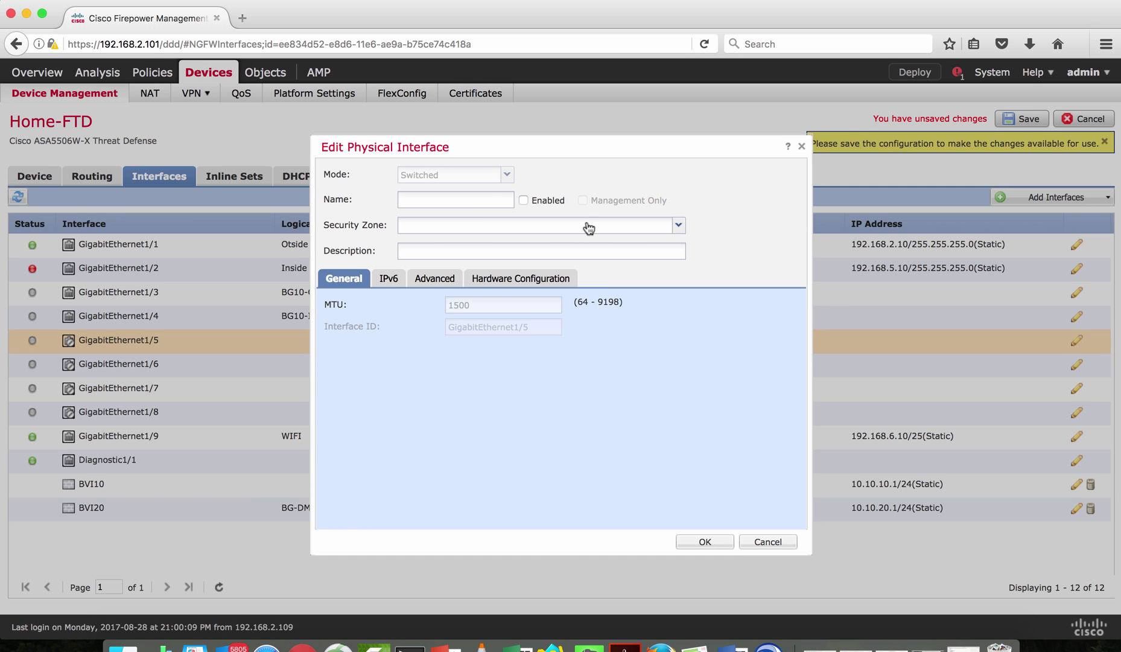
left_click(455, 199)
type("BG20-Outsdie")
left_click(523, 200)
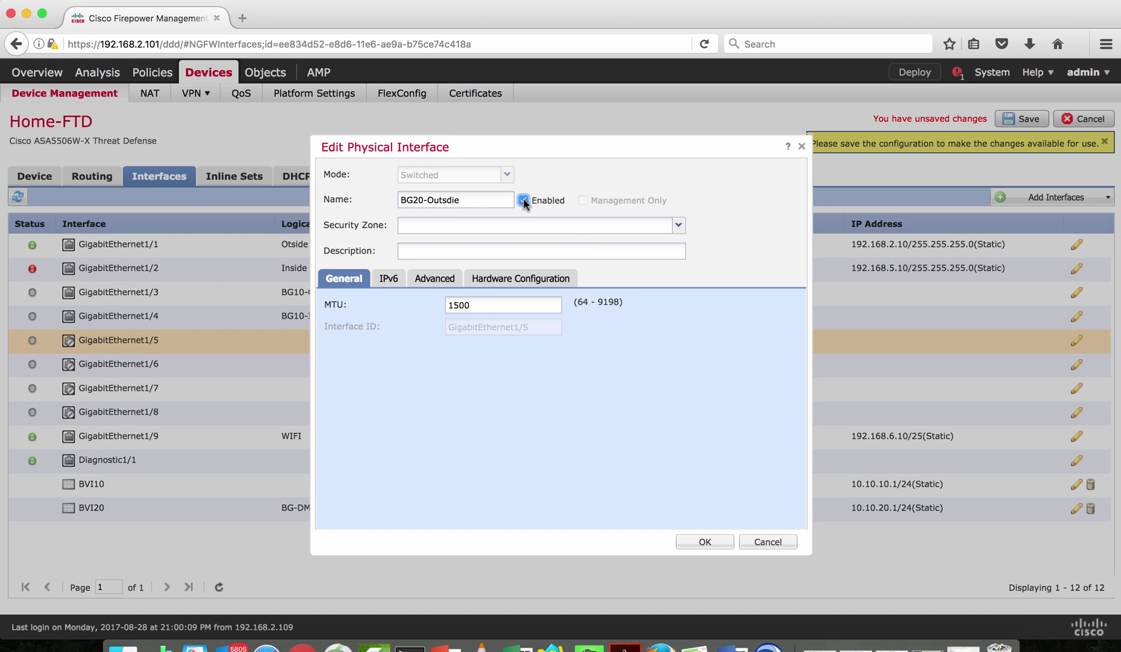
left_click(588, 228)
left_click(490, 260)
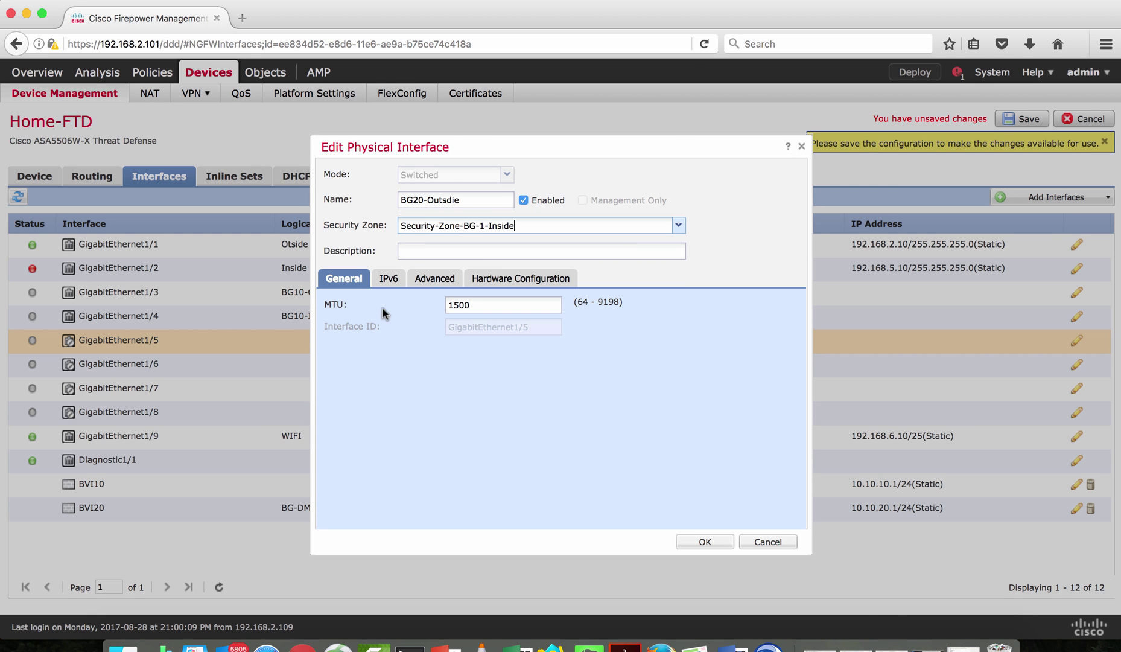
left_click(700, 542)
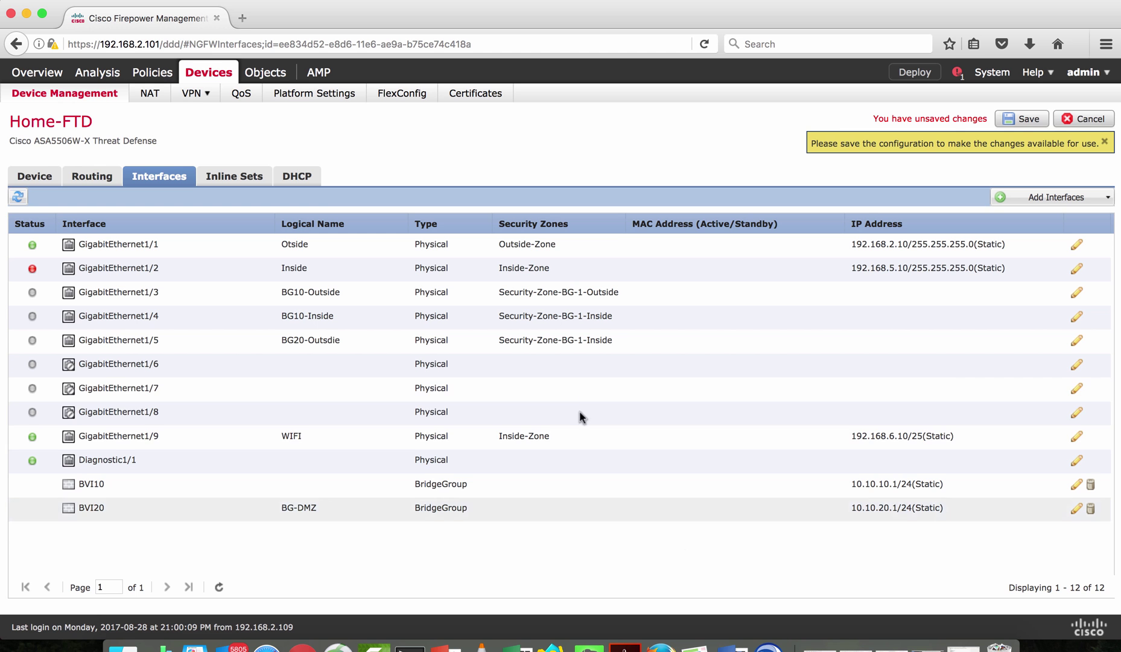
Name GigabitEthernet1/6 'BG20-Inside', enable it, and assign zone Security-Zone-BG-1-Outside
left_click(1076, 365)
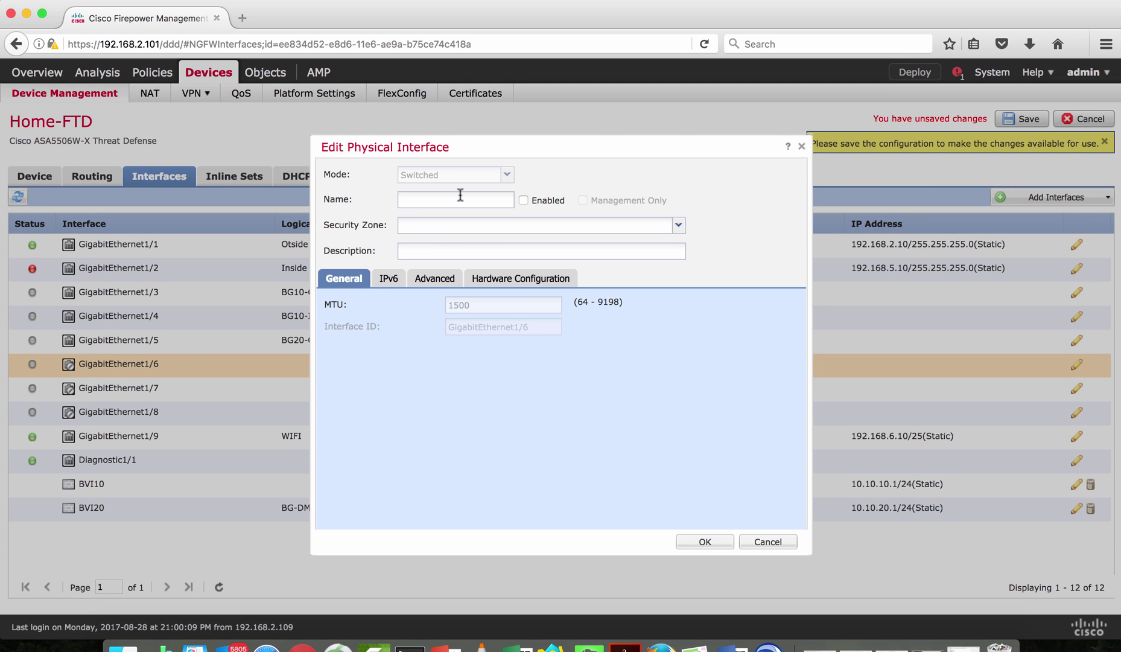
left_click(488, 201)
type("BG20-")
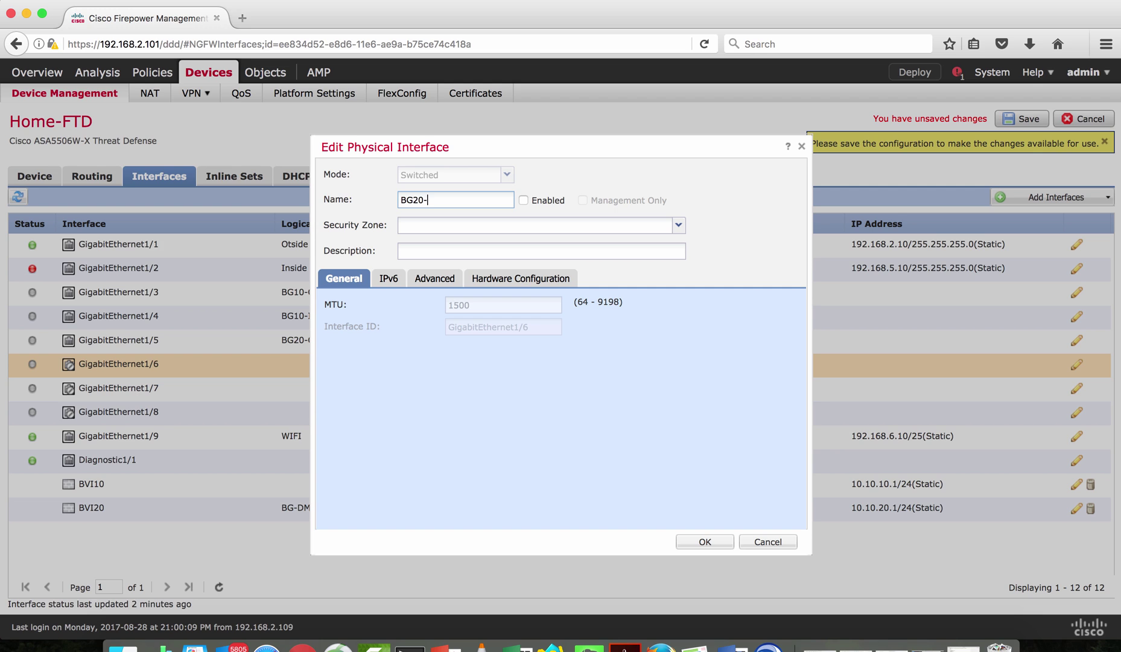
type("Inside")
left_click(523, 200)
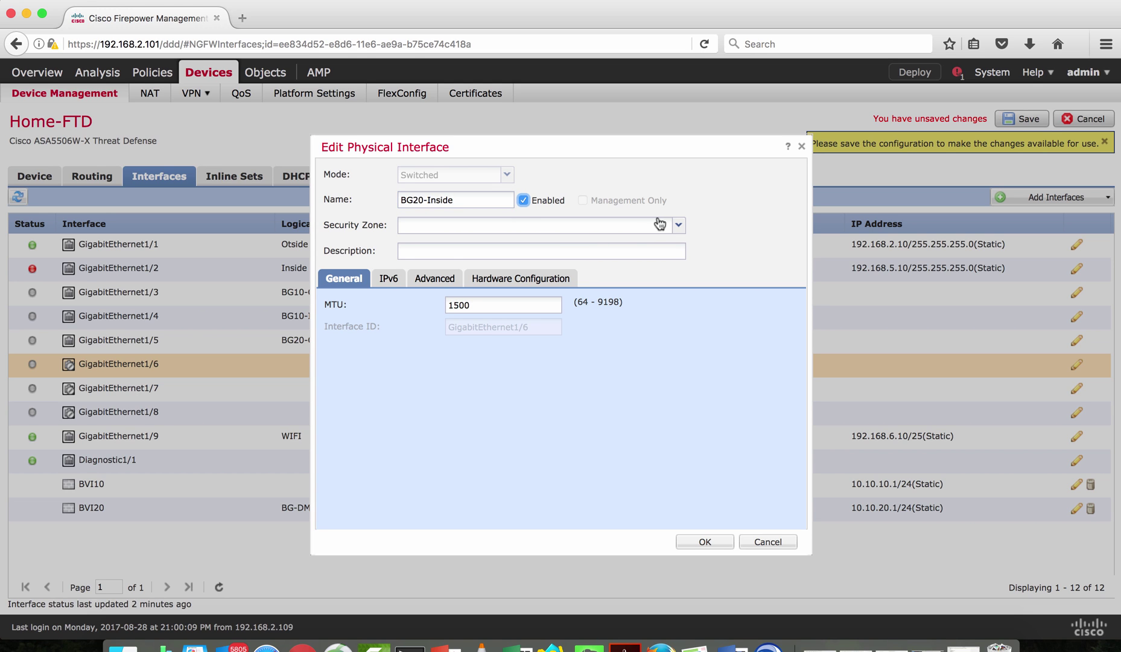
left_click(678, 225)
left_click(474, 275)
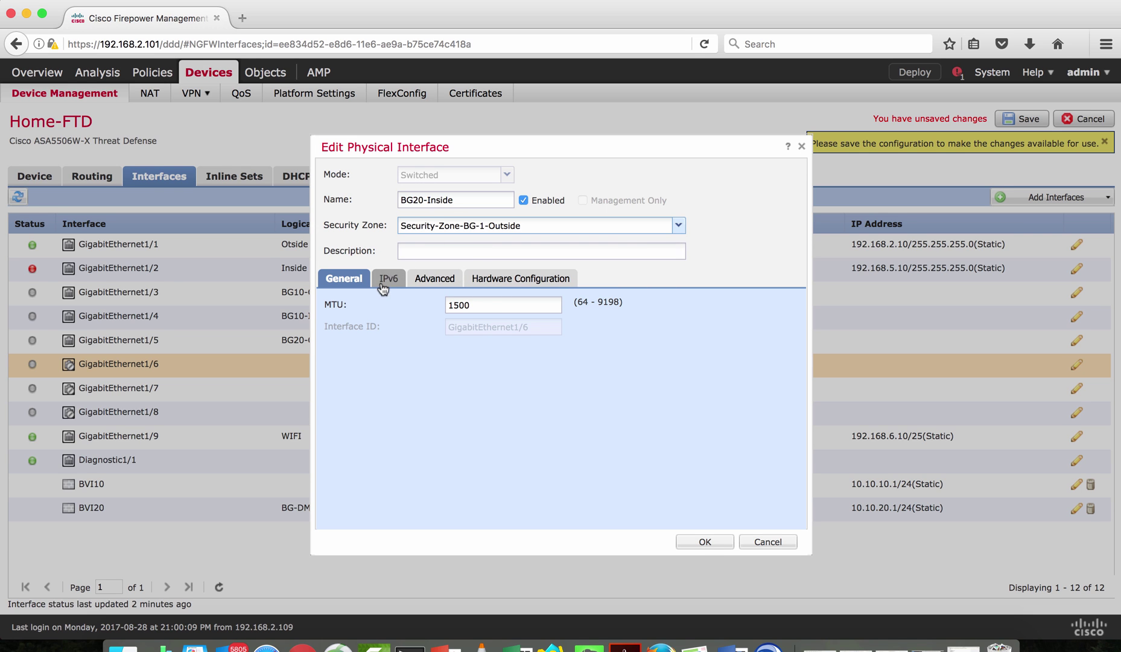
left_click(706, 542)
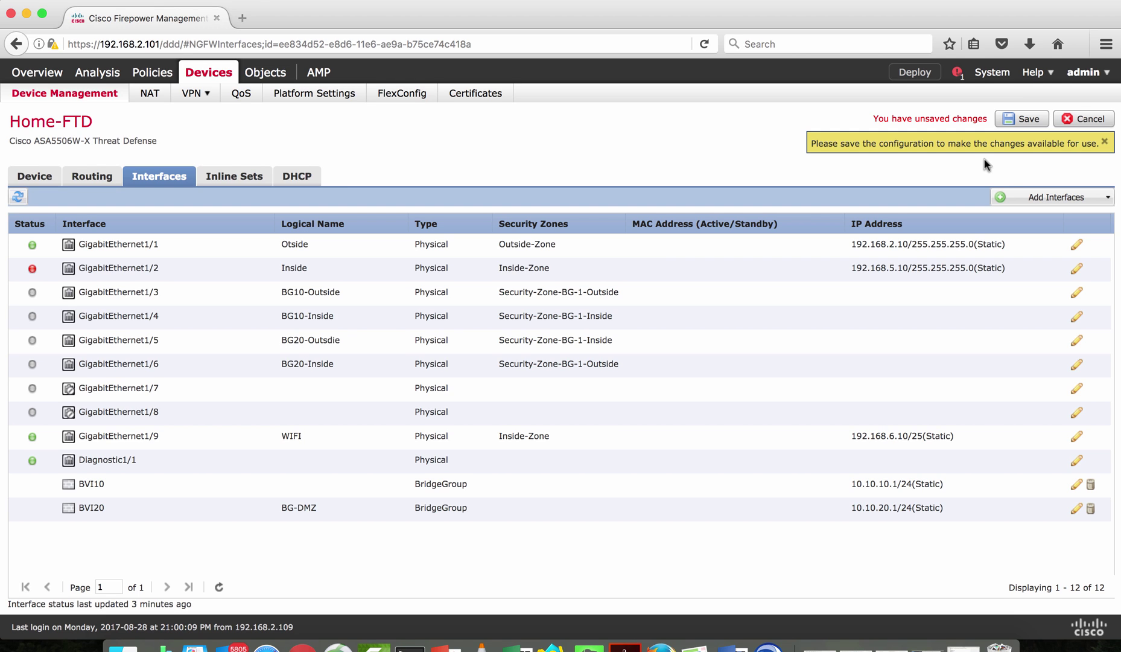
Save Home-FTD's interface configuration with bridge groups BVI10 and BG-DMZ
left_click(1016, 123)
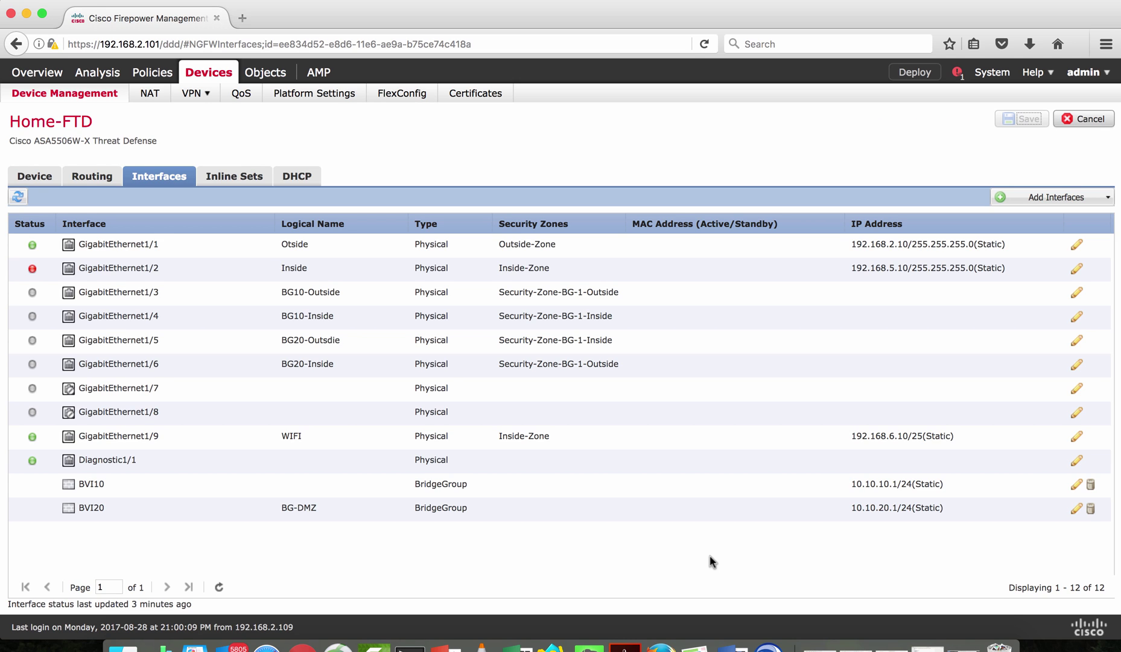